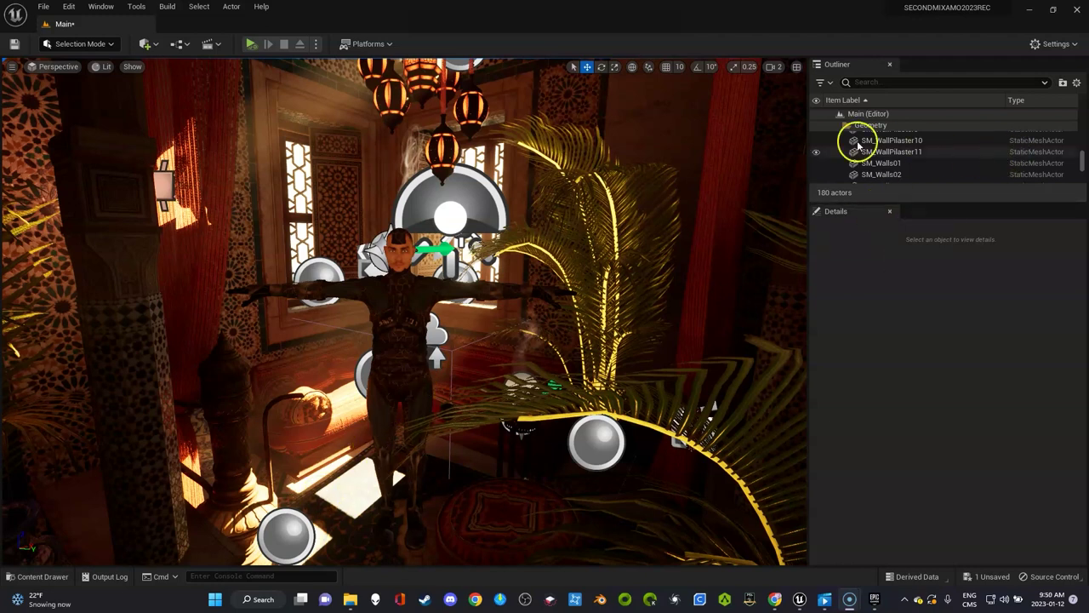
# - Delete the four CineCameraActors in the Cameras folder, confirming Yes All for their references
pyautogui.scroll(-1, 890, 153)
pyautogui.scroll(5, 955, 161)
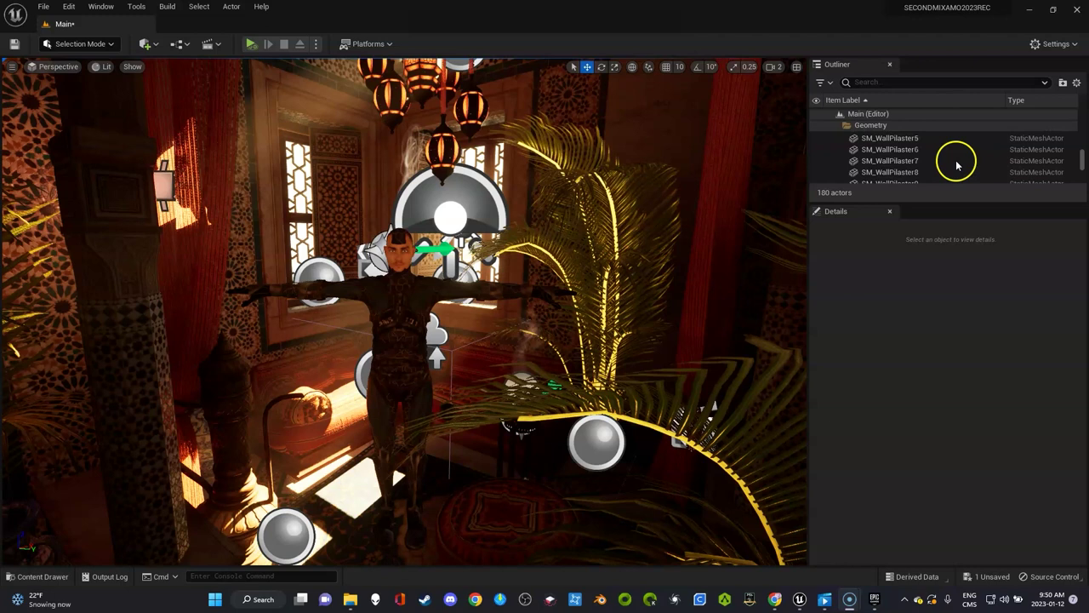
pyautogui.moveTo(1085, 155); pyautogui.dragTo(1084, 132)
pyautogui.click(943, 126)
pyautogui.click(893, 127)
pyautogui.click(888, 136)
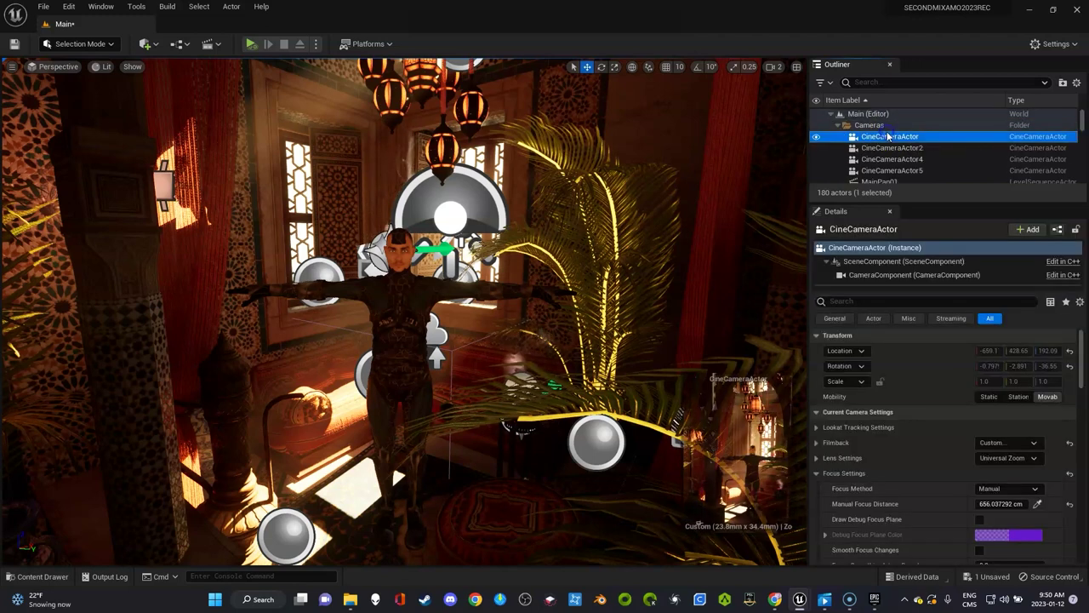
pyautogui.keyDown('shift'); pyautogui.click(891, 171); pyautogui.keyUp('shift')
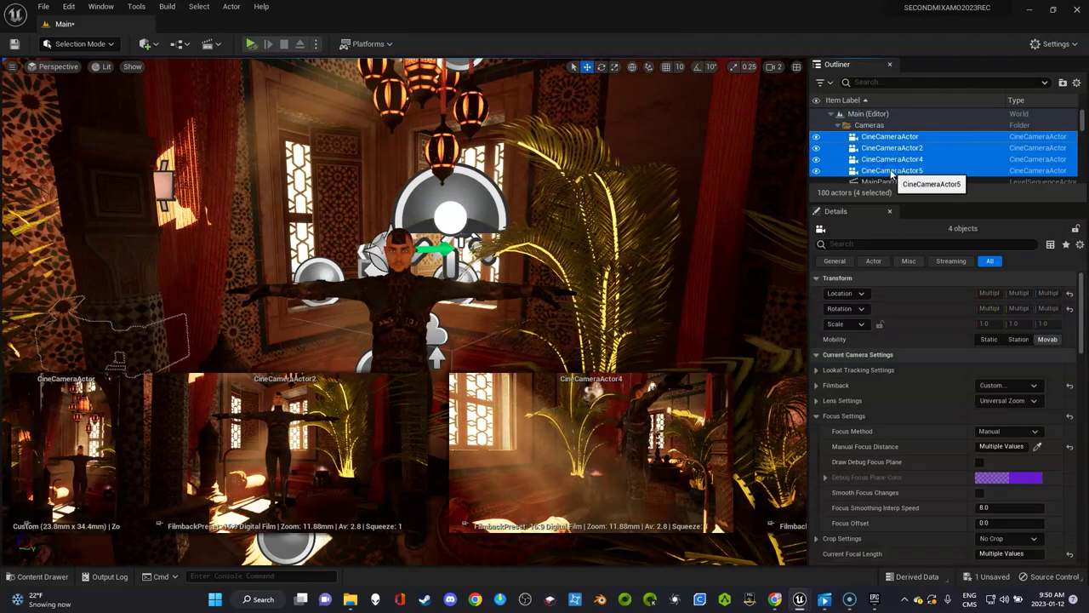
pyautogui.press('Delete')
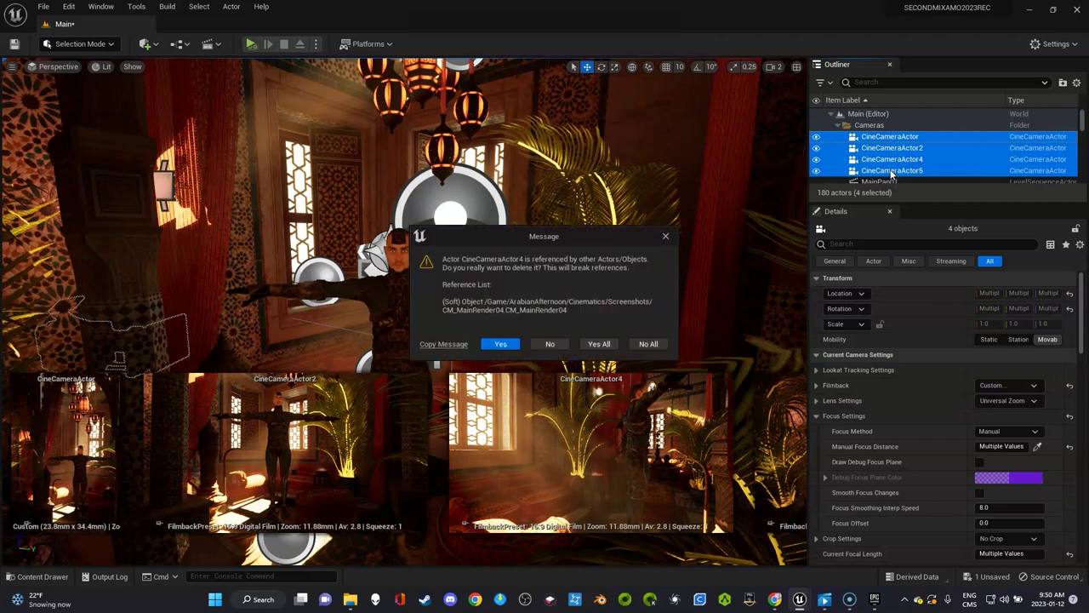
pyautogui.click(599, 344)
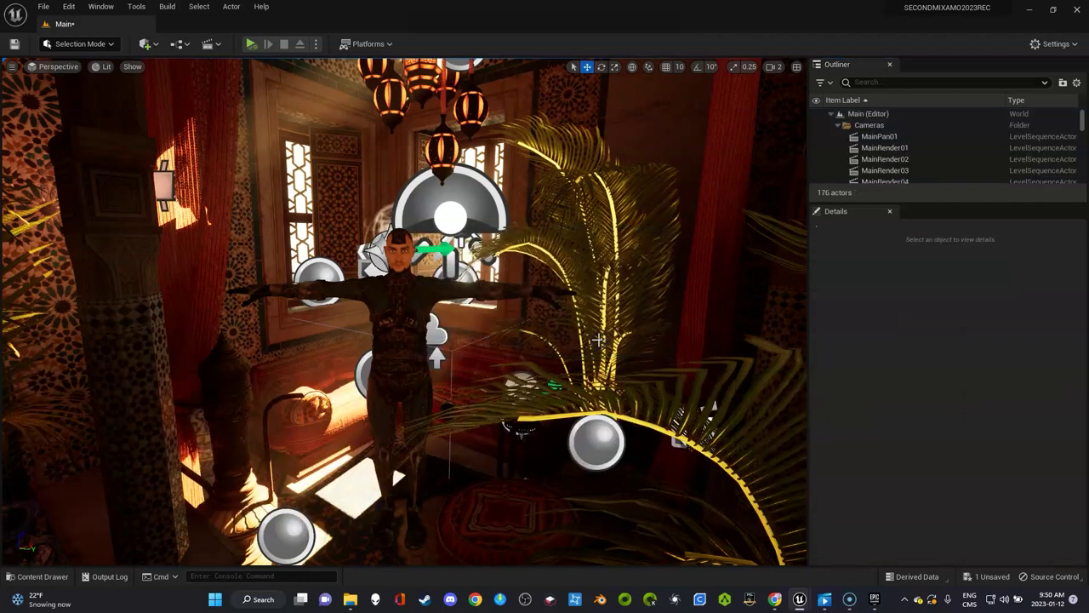
# - Delete the eight level sequence actors, MainPan01 through MainZoom02, from the Cameras folder
pyautogui.click(840, 125)
pyautogui.click(839, 125)
pyautogui.click(871, 138)
pyautogui.scroll(-4, 875, 158)
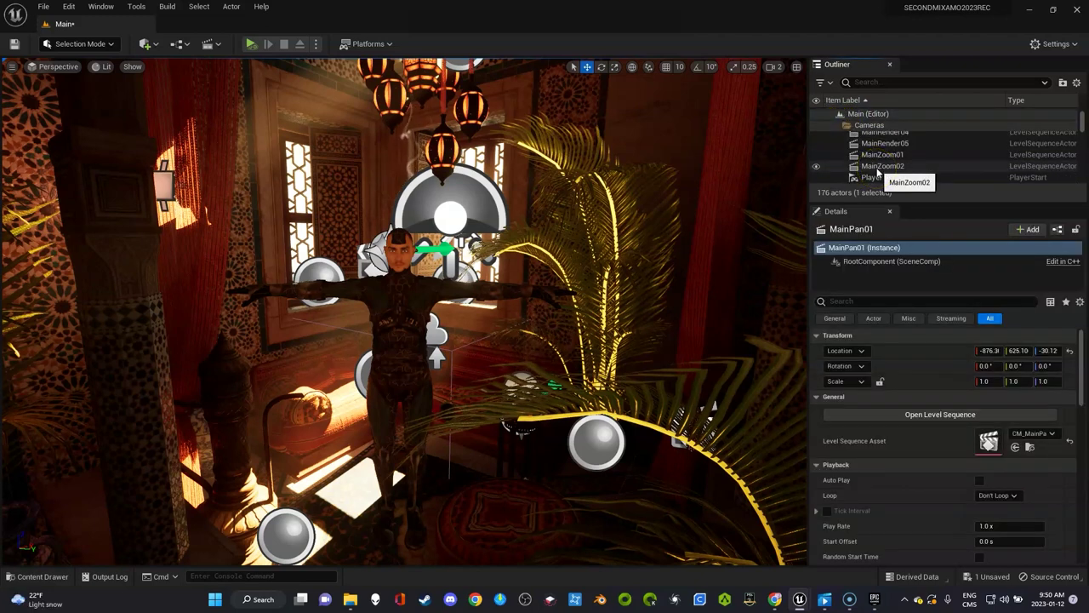
pyautogui.keyDown('shift'); pyautogui.click(878, 167); pyautogui.keyUp('shift')
pyautogui.press('Delete')
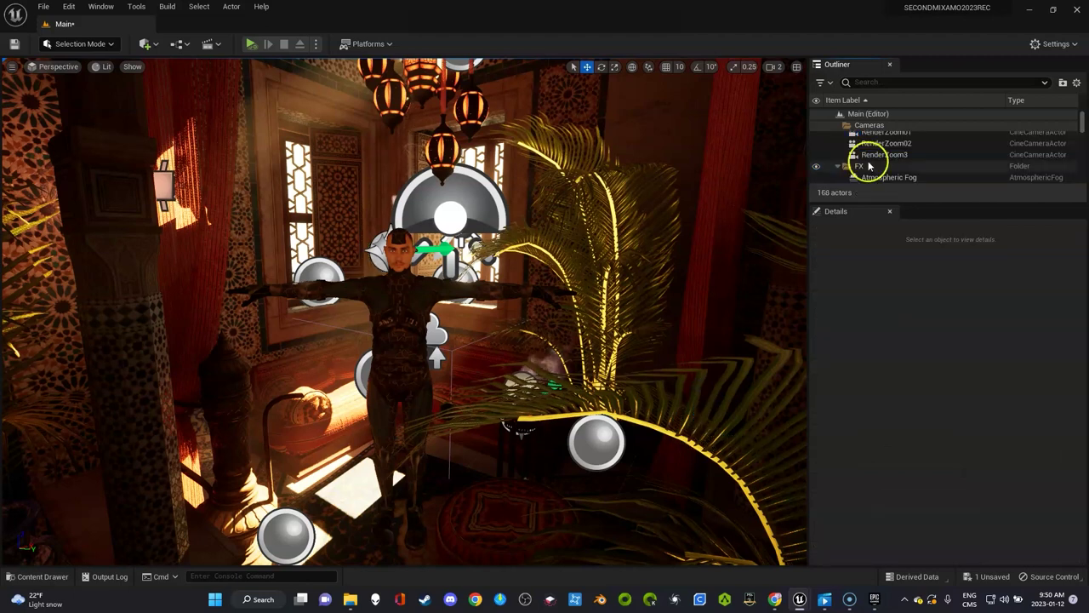
# - Collapse the Cameras and FX folders and delete the large floor lamp
pyautogui.click(838, 125)
pyautogui.click(837, 137)
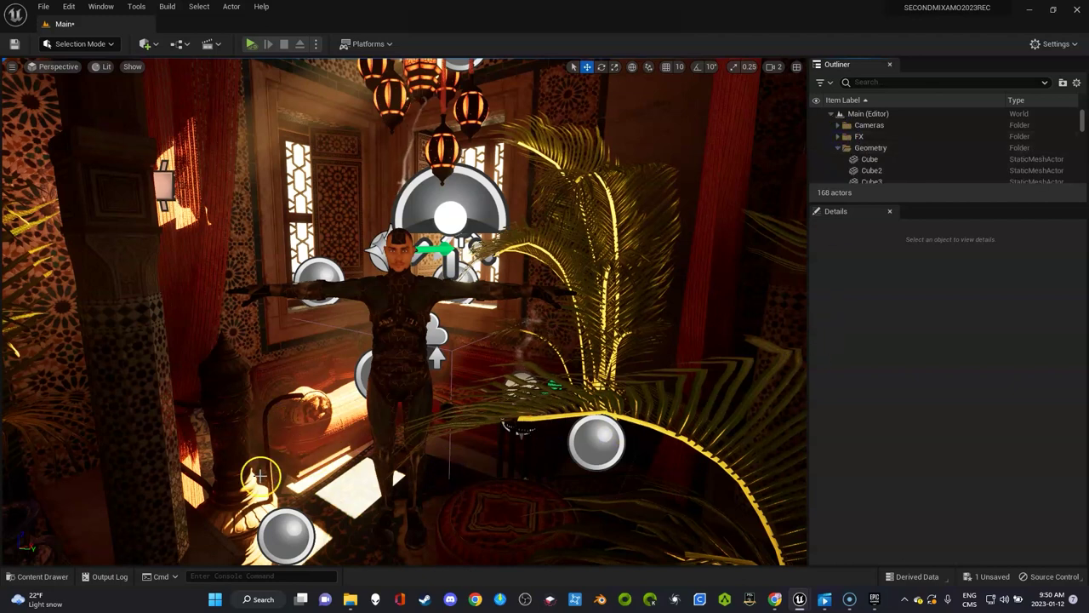
pyautogui.click(223, 407)
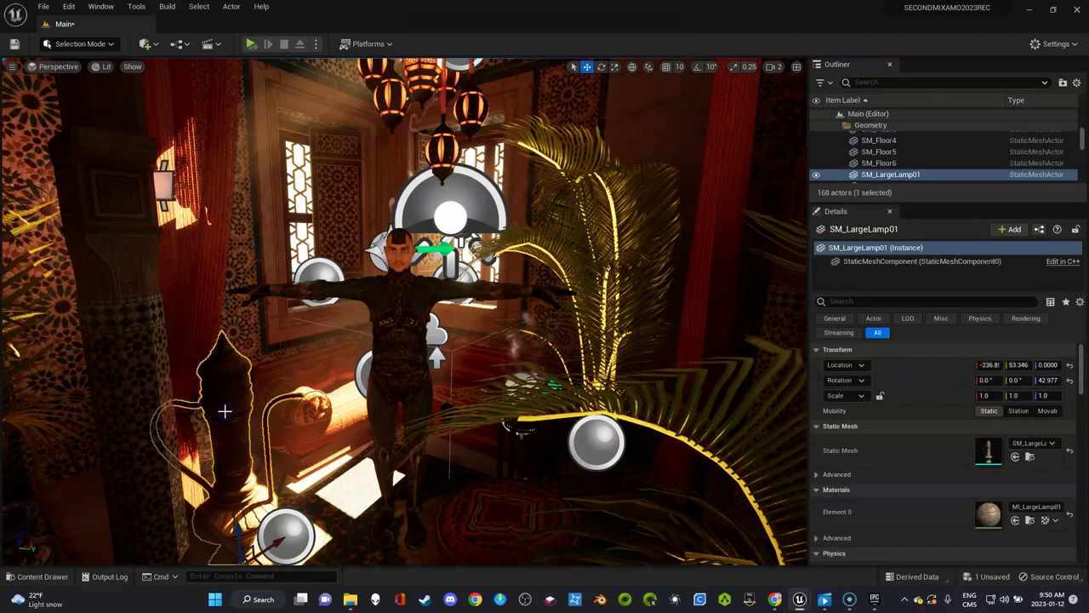
pyautogui.press('Delete')
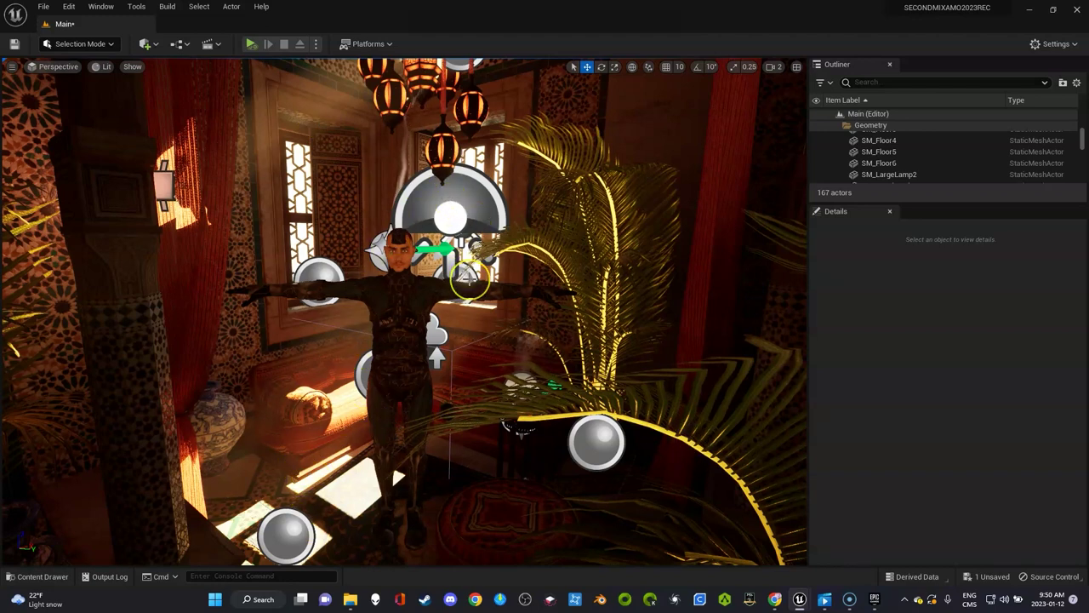
# - Preview the room in Game View, checking the sphere reflection capture and seats mesh
pyautogui.press('g')
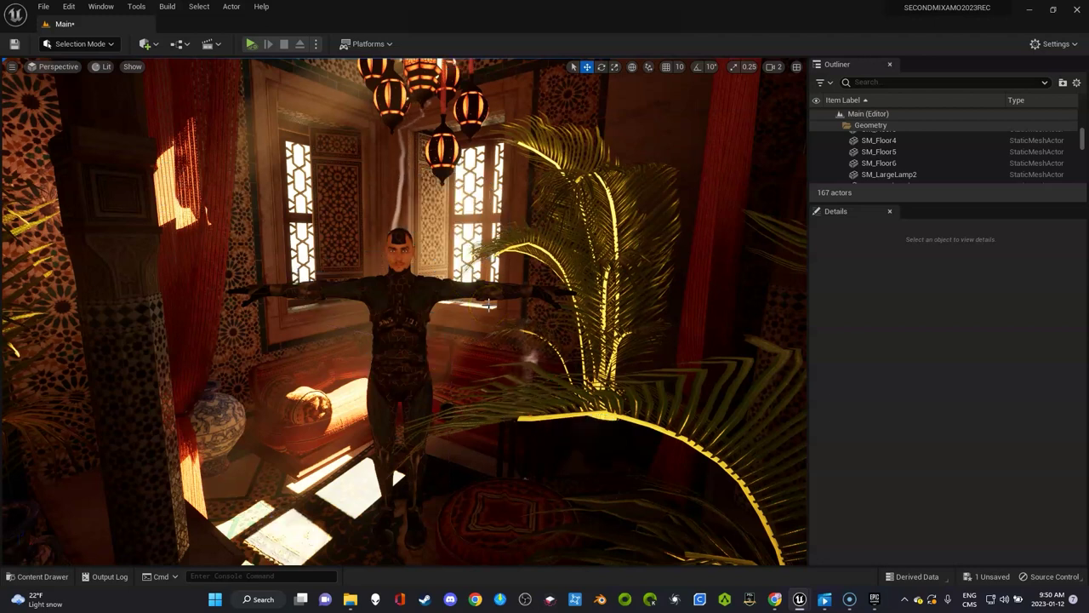
pyautogui.press('g')
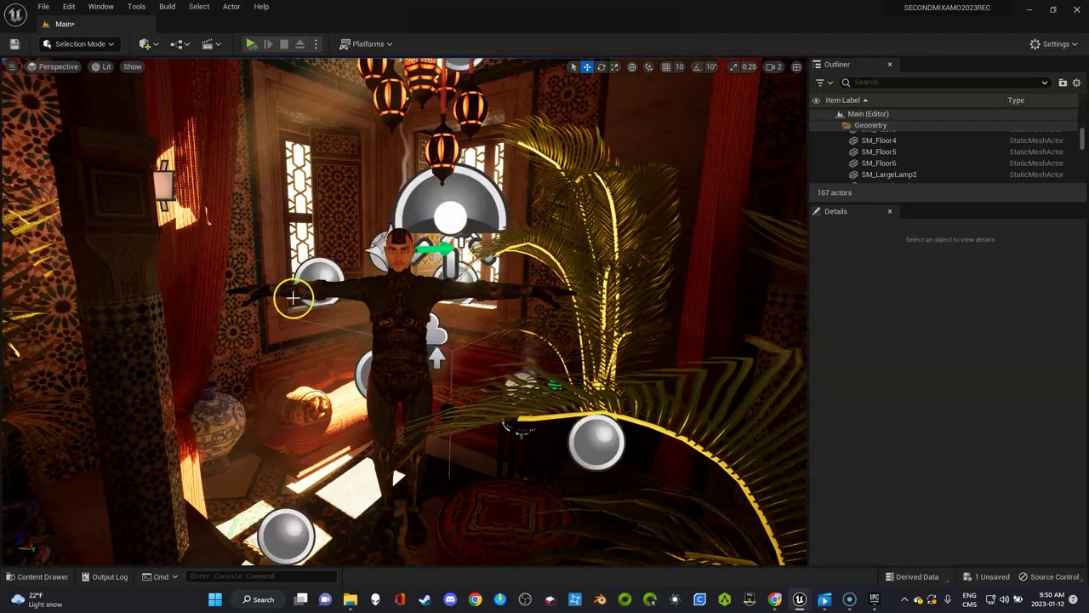
pyautogui.click(591, 436)
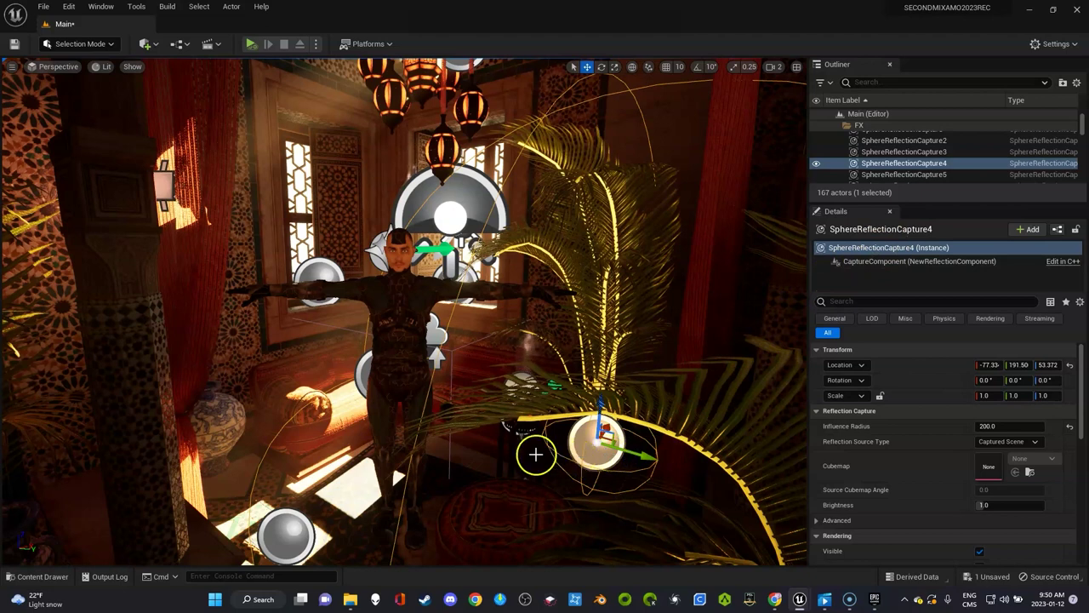
pyautogui.click(489, 454)
pyautogui.press('g')
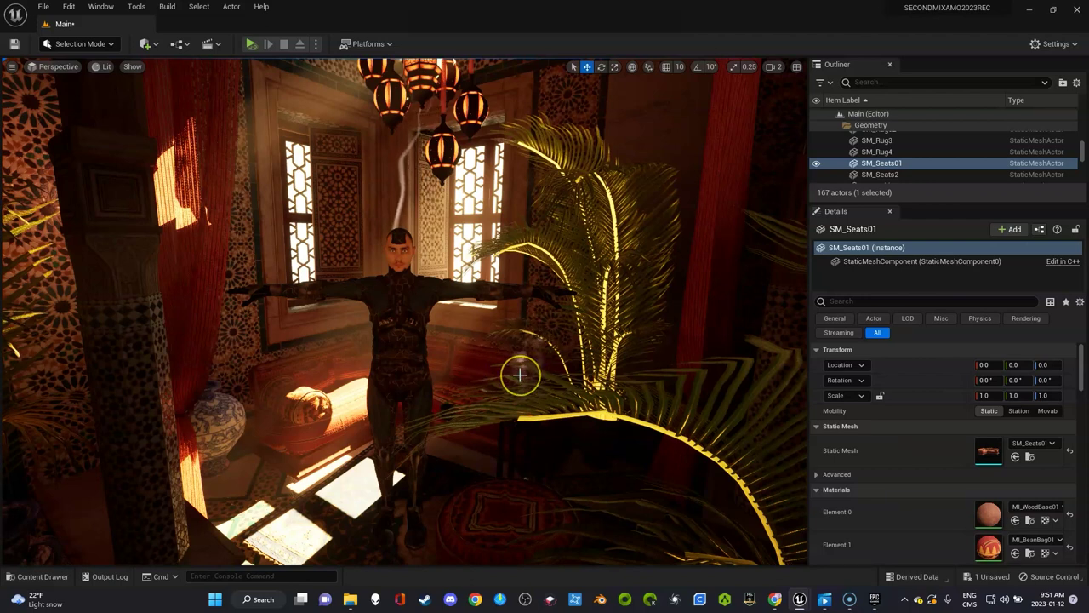
pyautogui.hotkey('ctrl', 'space')
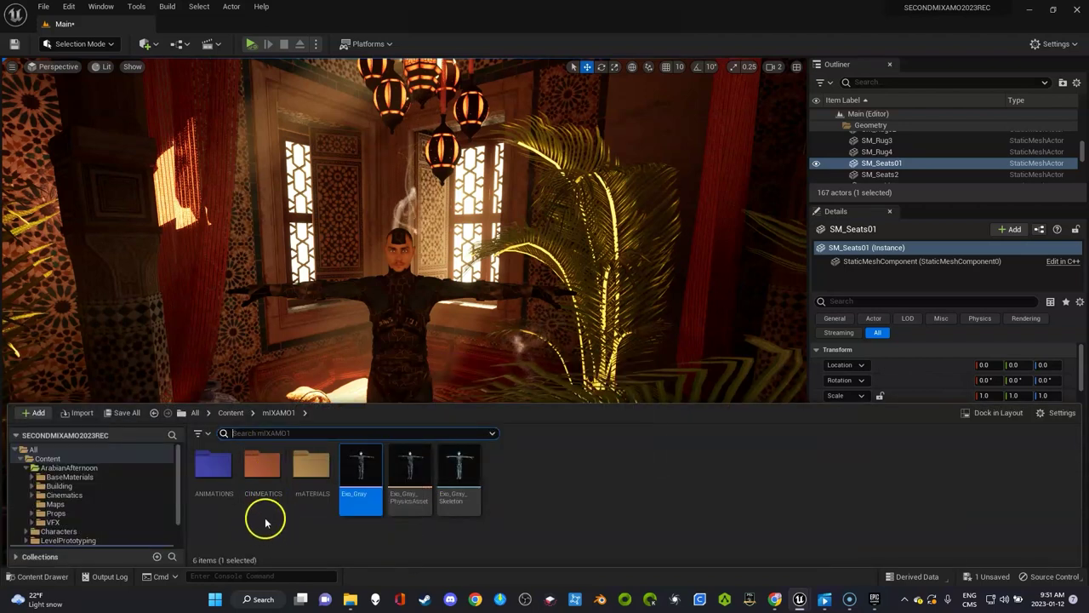
# - Add a new Level Sequence asset named '2' inside the CINMEATICS folder
pyautogui.doubleClick(271, 473)
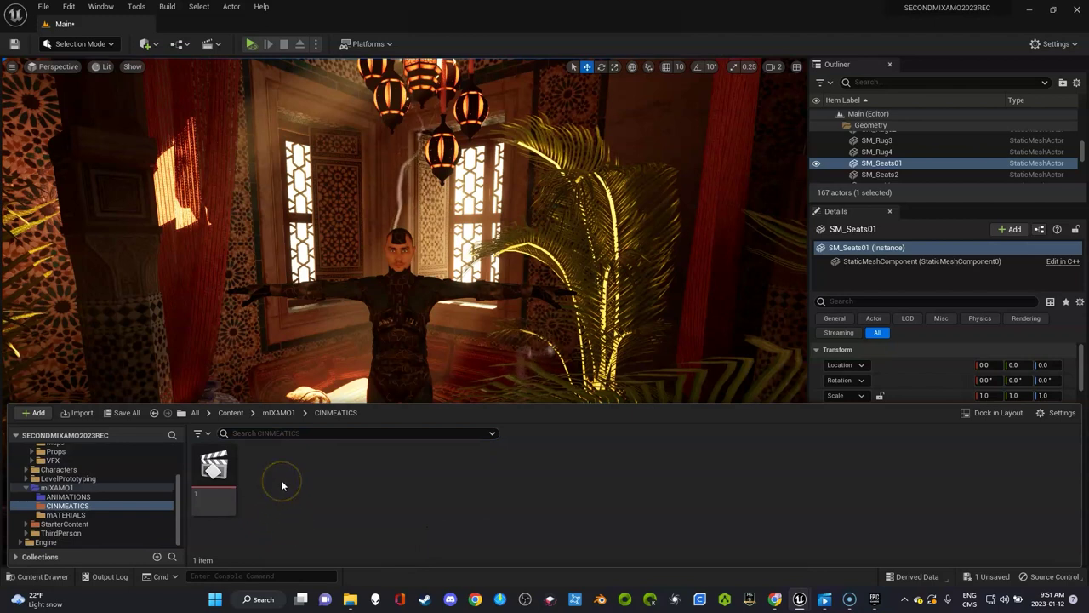
pyautogui.rightClick(277, 486)
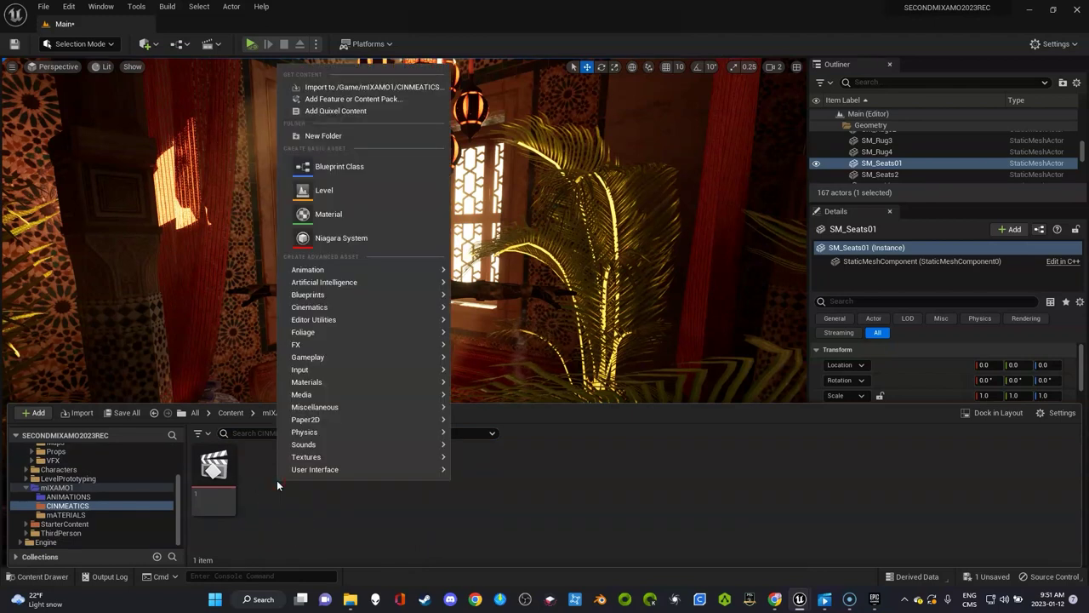
pyautogui.moveTo(360, 312)
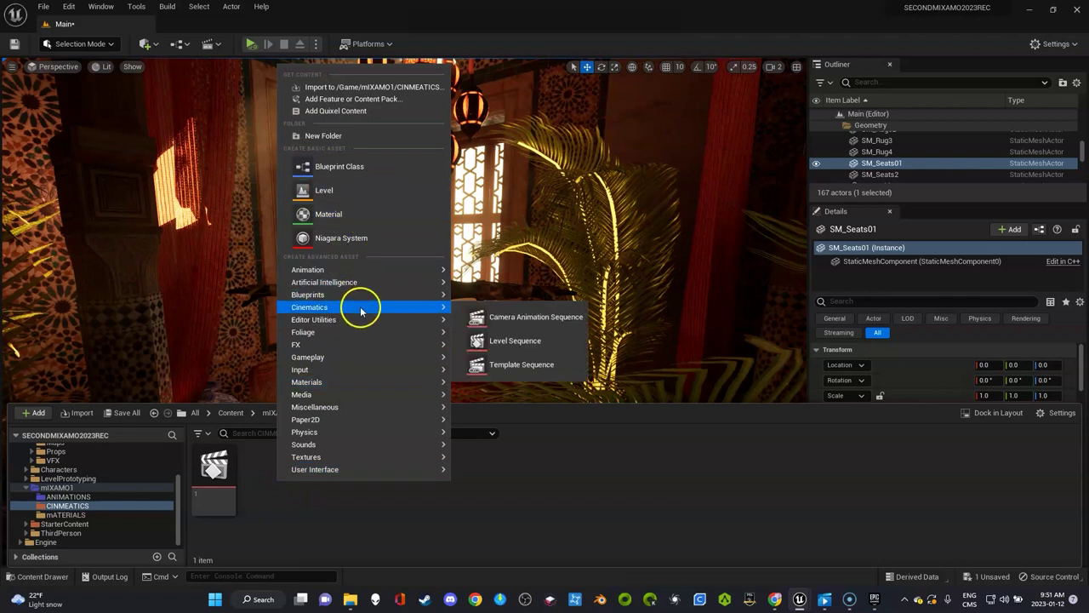
pyautogui.click(507, 342)
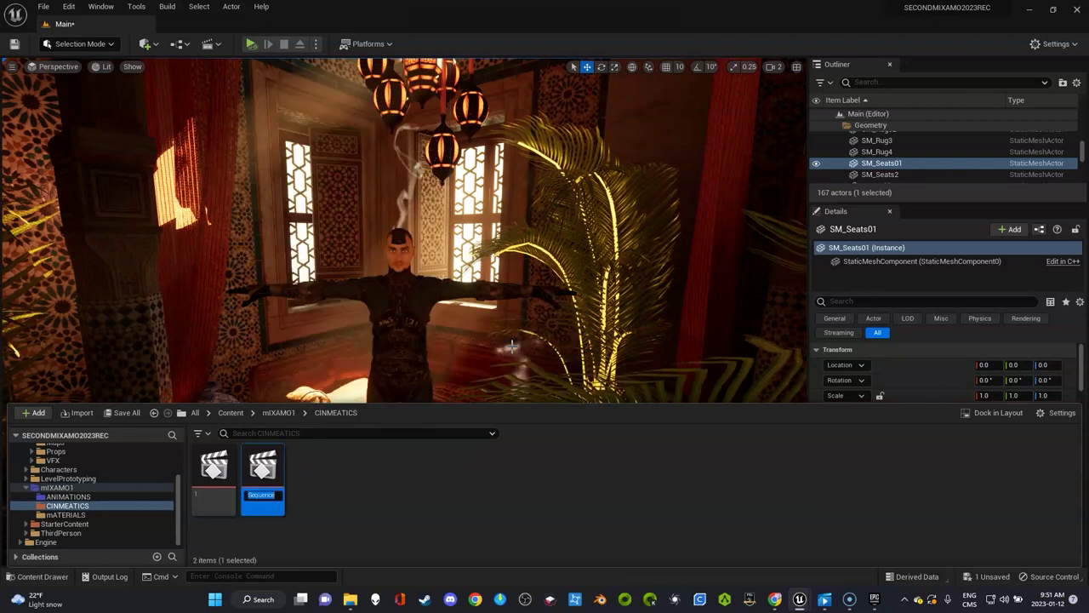
pyautogui.write('2')
pyautogui.press('Return')
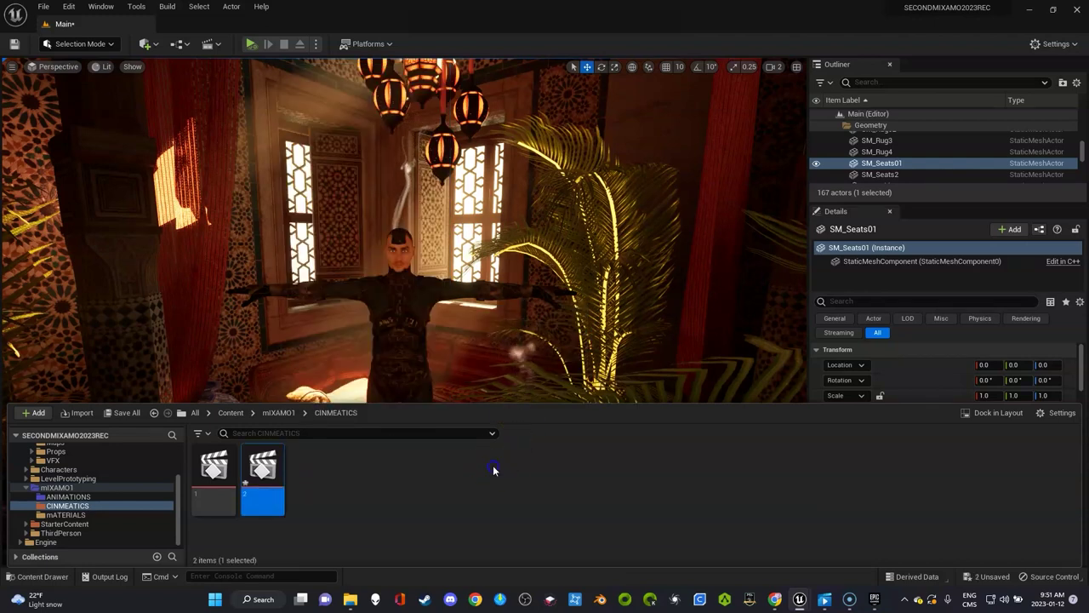
# - Open sequence 2 and add the Exo_Gray character to Sequencer
pyautogui.doubleClick(264, 470)
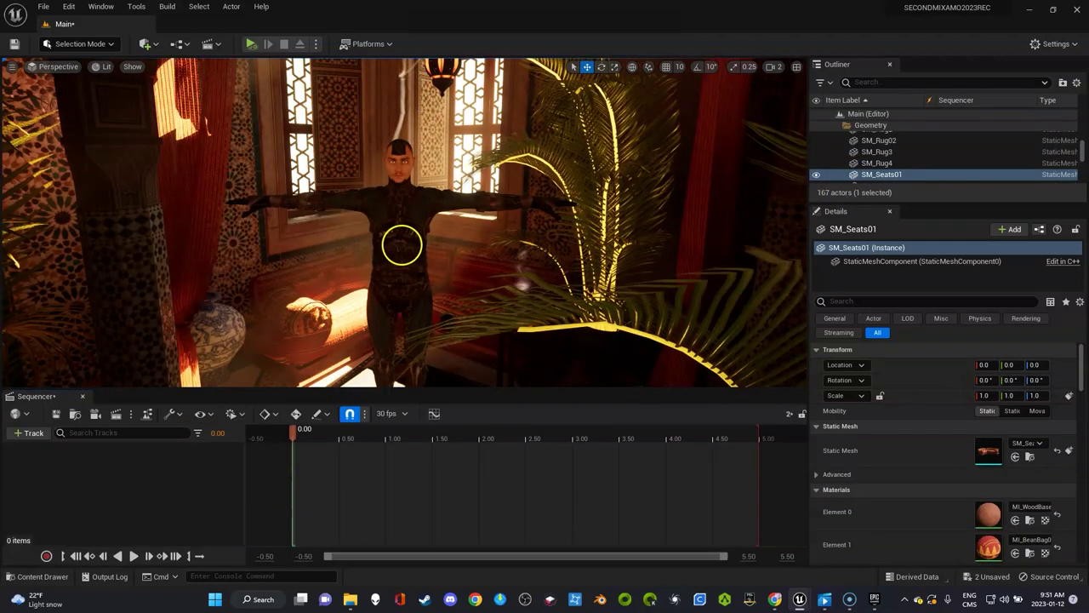
pyautogui.click(403, 245)
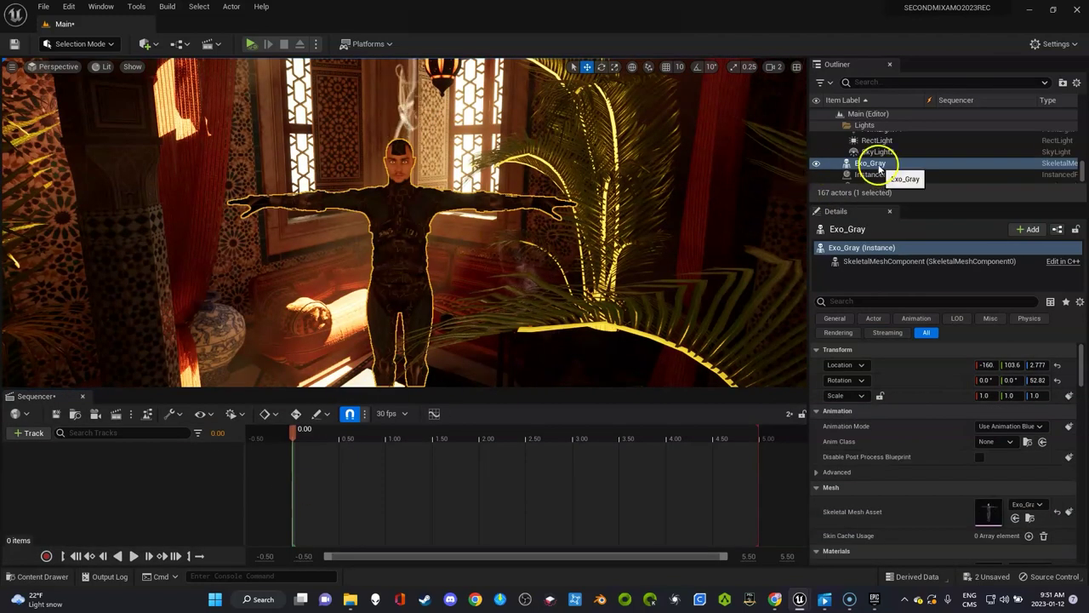
pyautogui.moveTo(870, 163); pyautogui.dragTo(223, 469)
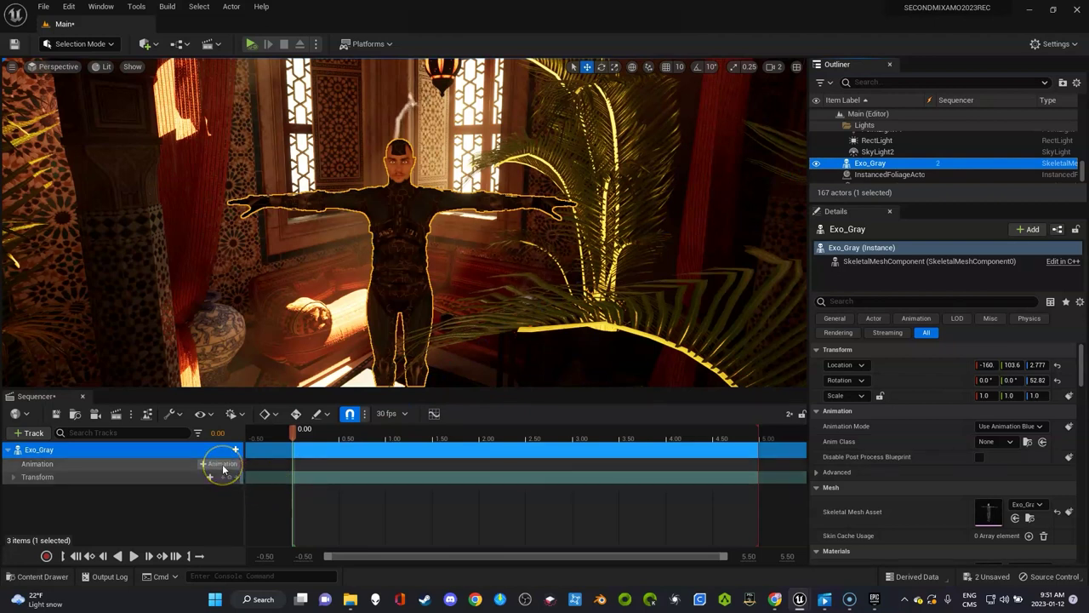
# - Put the annoyed_head_shake clip on Exo_Gray's Animation track and scrub through it
pyautogui.click(223, 466)
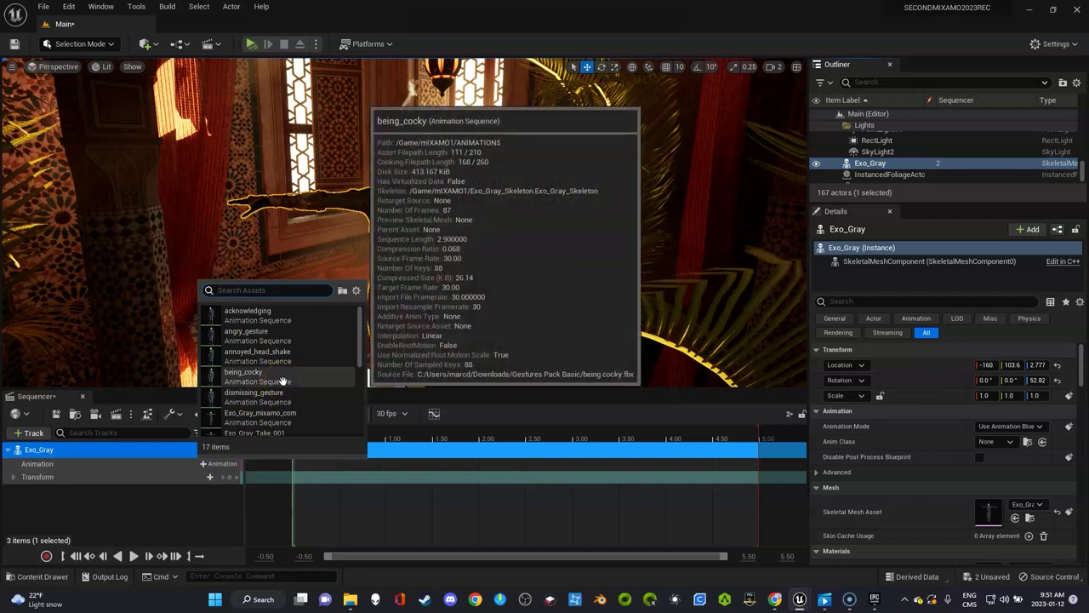
pyautogui.click(278, 400)
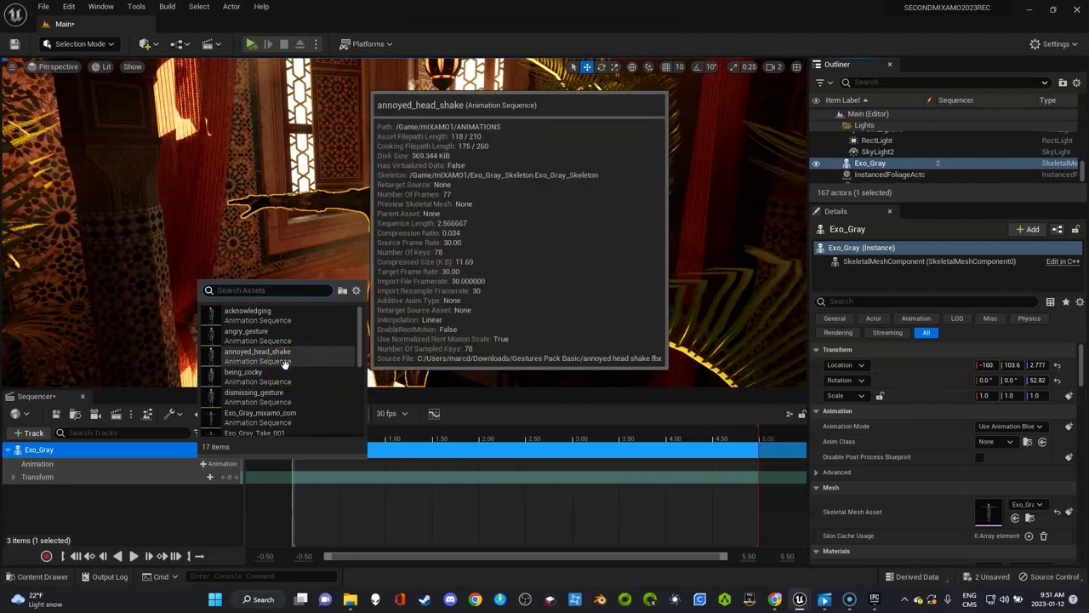
pyautogui.click(284, 363)
pyautogui.moveTo(294, 433); pyautogui.dragTo(452, 432)
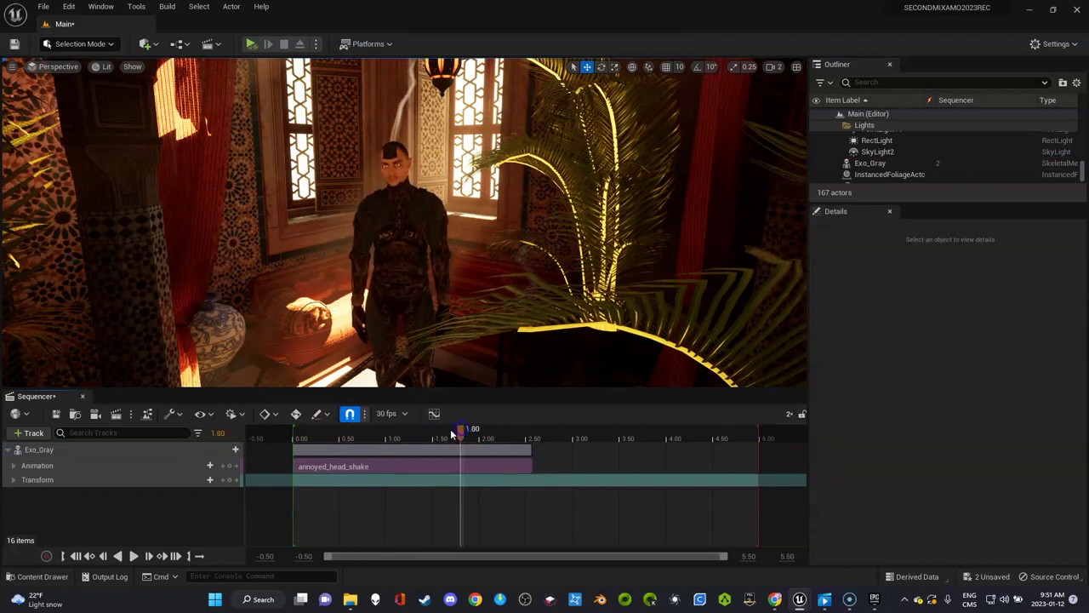
# - Set the sequence to 24 fps and display time in seconds
pyautogui.click(397, 415)
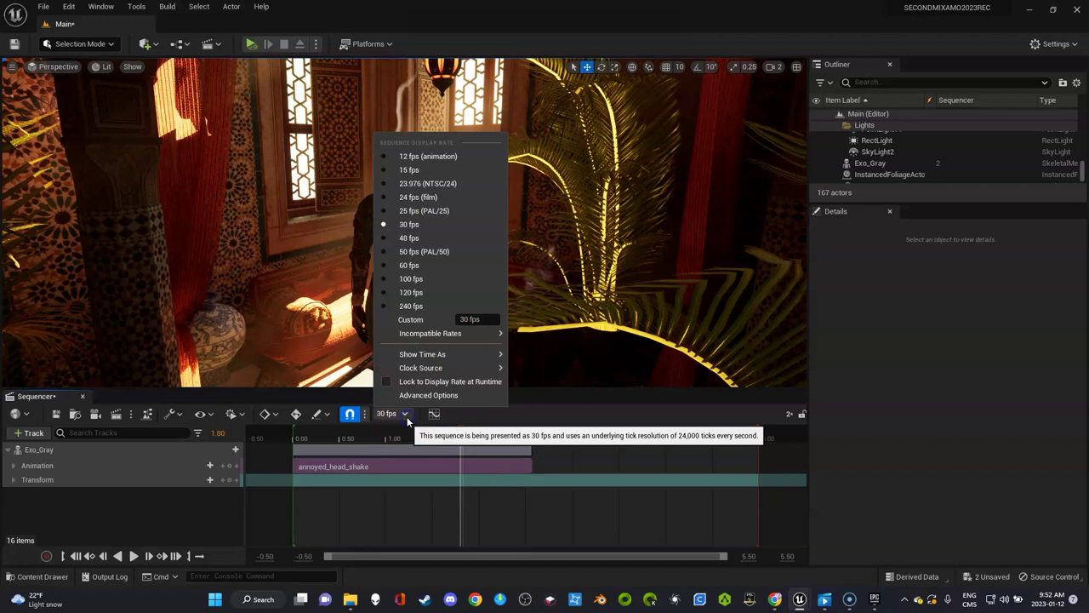
pyautogui.click(426, 196)
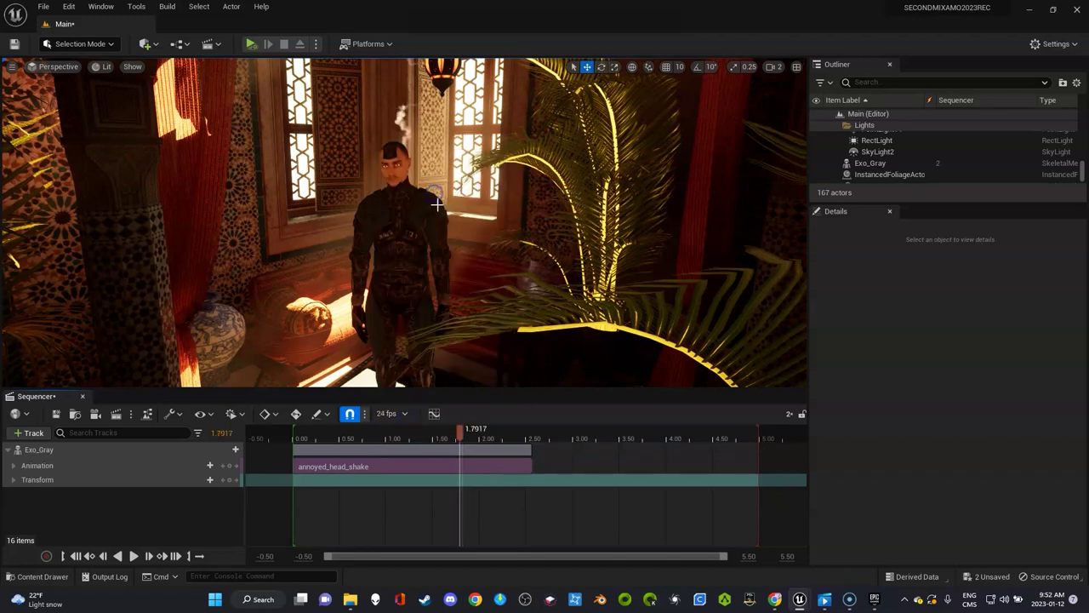
pyautogui.click(408, 417)
pyautogui.moveTo(451, 355)
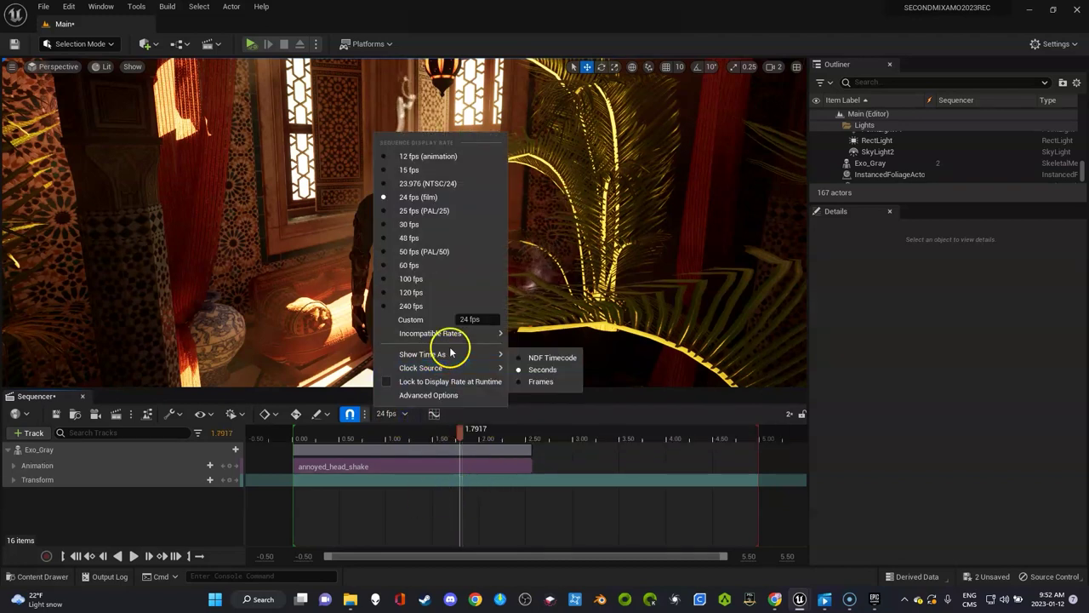
pyautogui.click(529, 370)
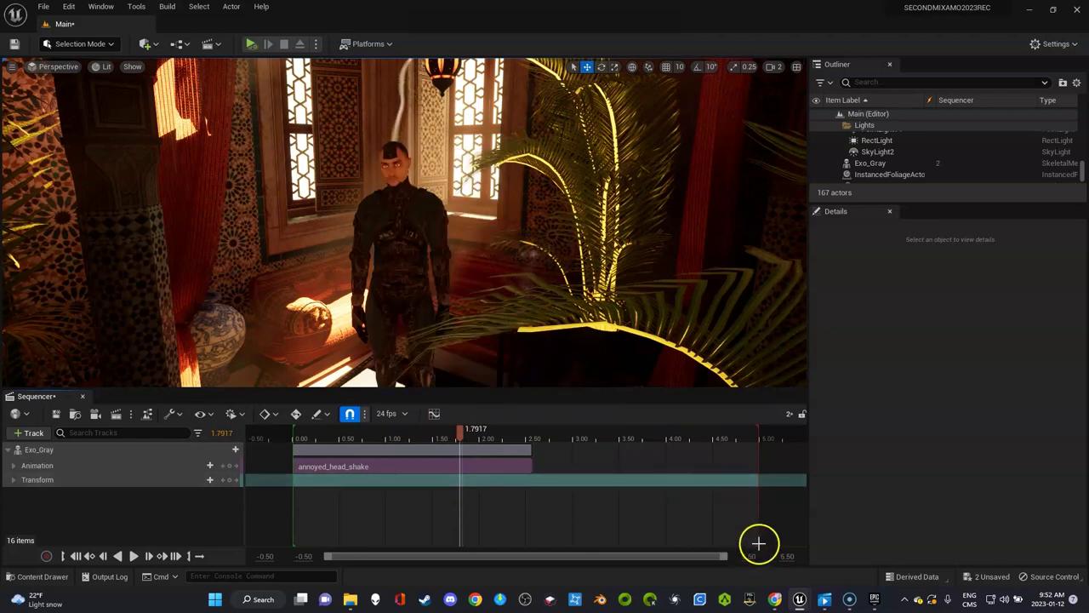
# - Trim the annoyed_head_shake clip so it ends at about 1.875 seconds
pyautogui.moveTo(530, 467); pyautogui.dragTo(630, 467)
pyautogui.moveTo(460, 439)
pyautogui.mouseDown()
pyautogui.moveTo(559, 432)
pyautogui.moveTo(479, 431)
pyautogui.mouseUp()
pyautogui.moveTo(627, 465); pyautogui.dragTo(529, 466)
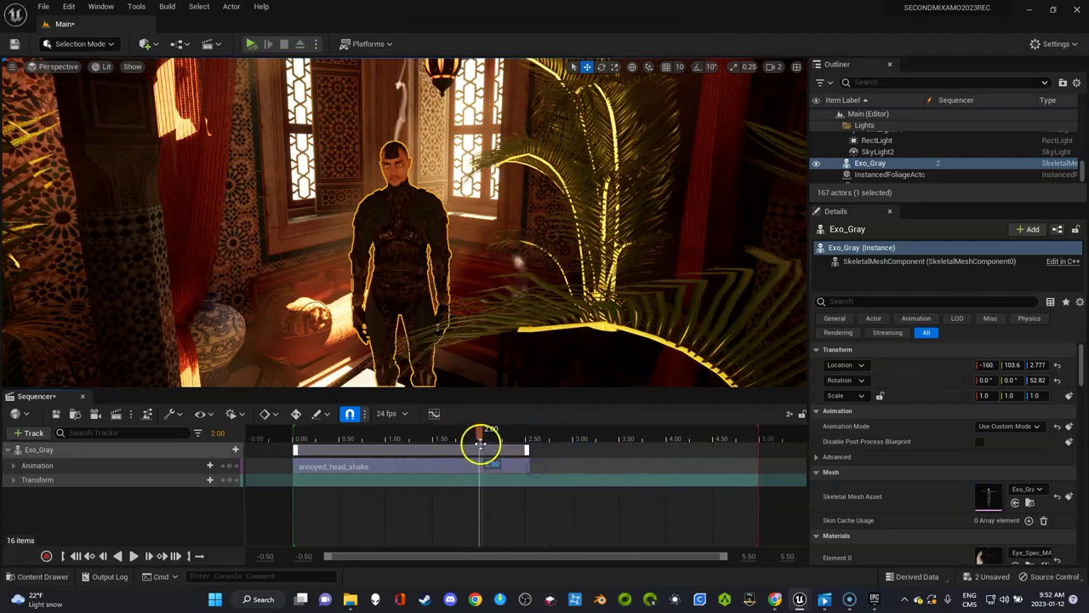
pyautogui.moveTo(479, 430)
pyautogui.mouseDown()
pyautogui.moveTo(328, 437)
pyautogui.moveTo(518, 441)
pyautogui.moveTo(427, 446)
pyautogui.moveTo(469, 447)
pyautogui.mouseUp()
pyautogui.moveTo(529, 465); pyautogui.dragTo(469, 440)
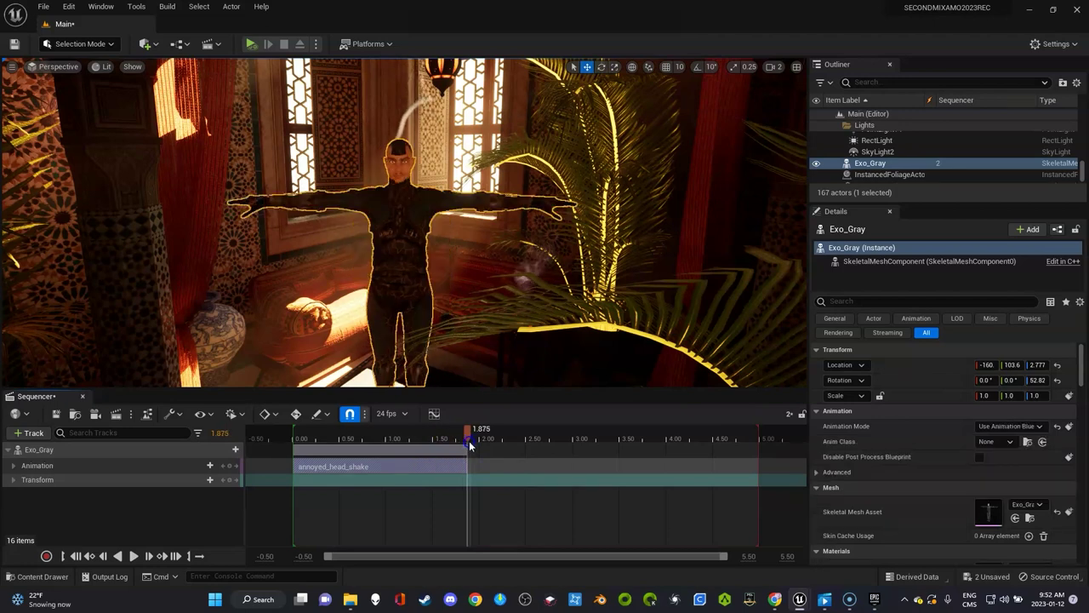
# - Add being_cocky at 1.875 s after annoyed_head_shake and preview both clips
pyautogui.click(283, 461)
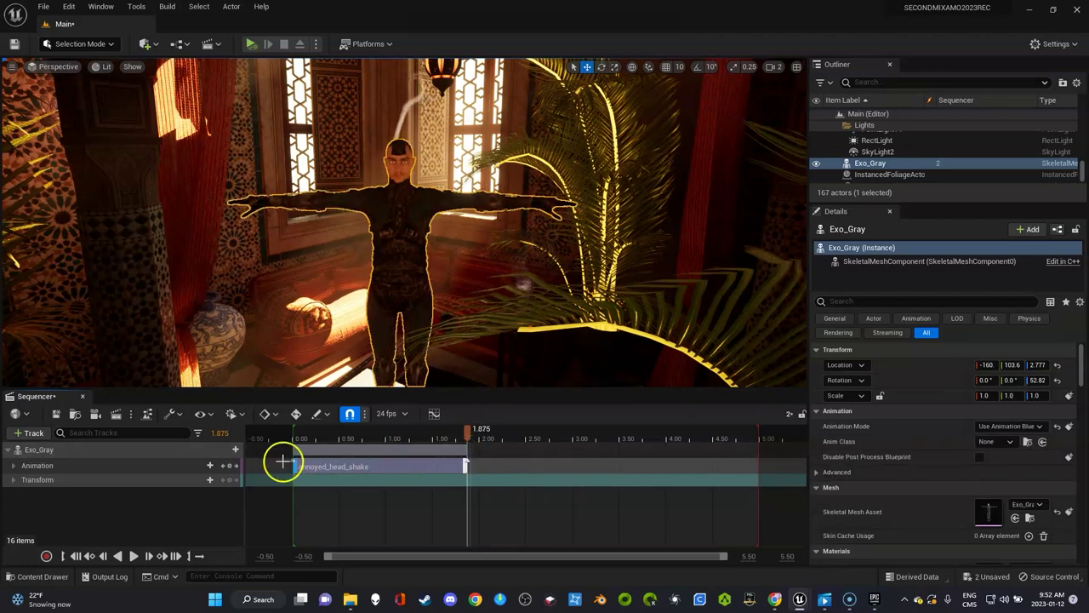
pyautogui.click(199, 464)
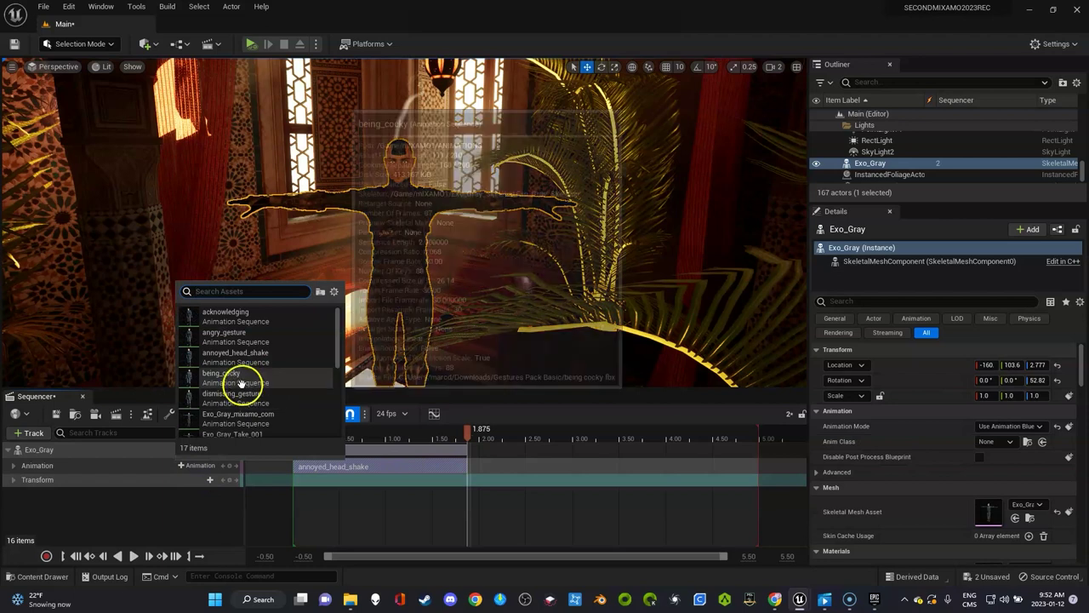
pyautogui.click(240, 383)
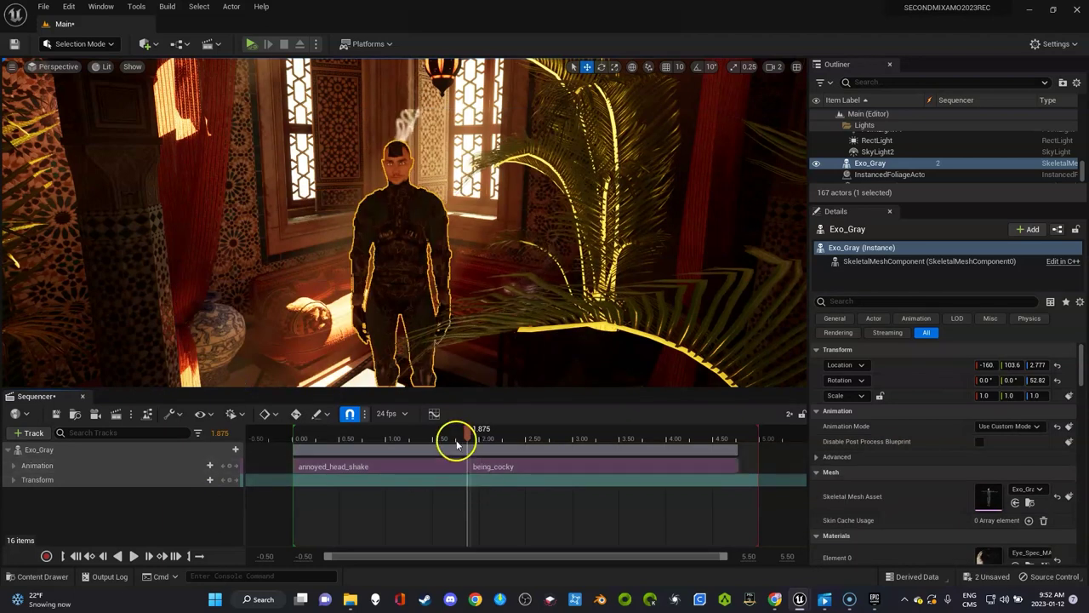
pyautogui.moveTo(452, 439)
pyautogui.mouseDown()
pyautogui.moveTo(403, 439)
pyautogui.moveTo(485, 442)
pyautogui.moveTo(433, 443)
pyautogui.mouseUp()
pyautogui.click(505, 520)
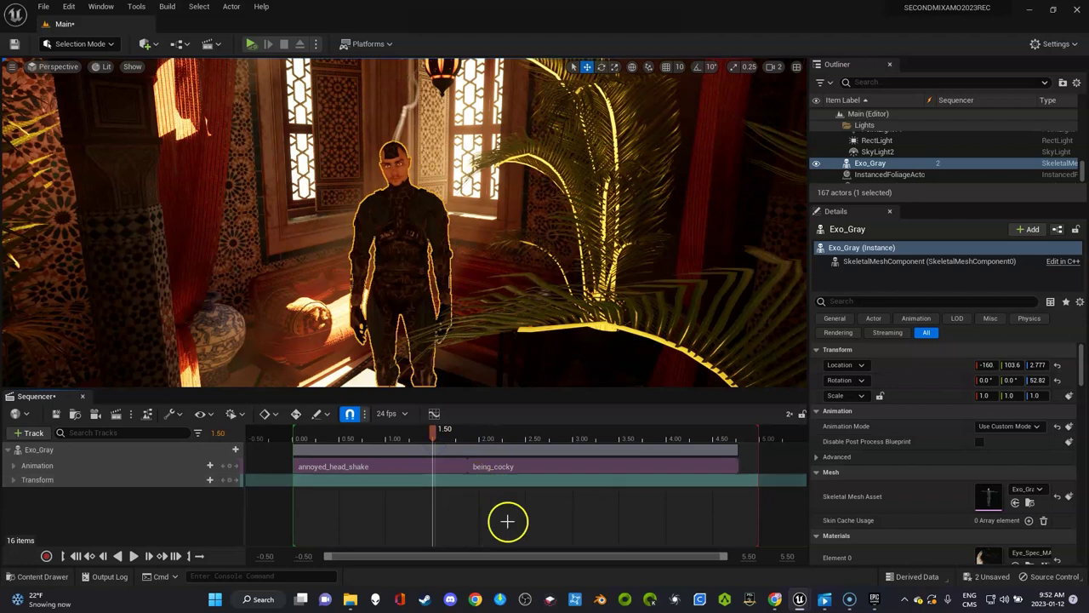
pyautogui.moveTo(722, 558); pyautogui.dragTo(607, 555)
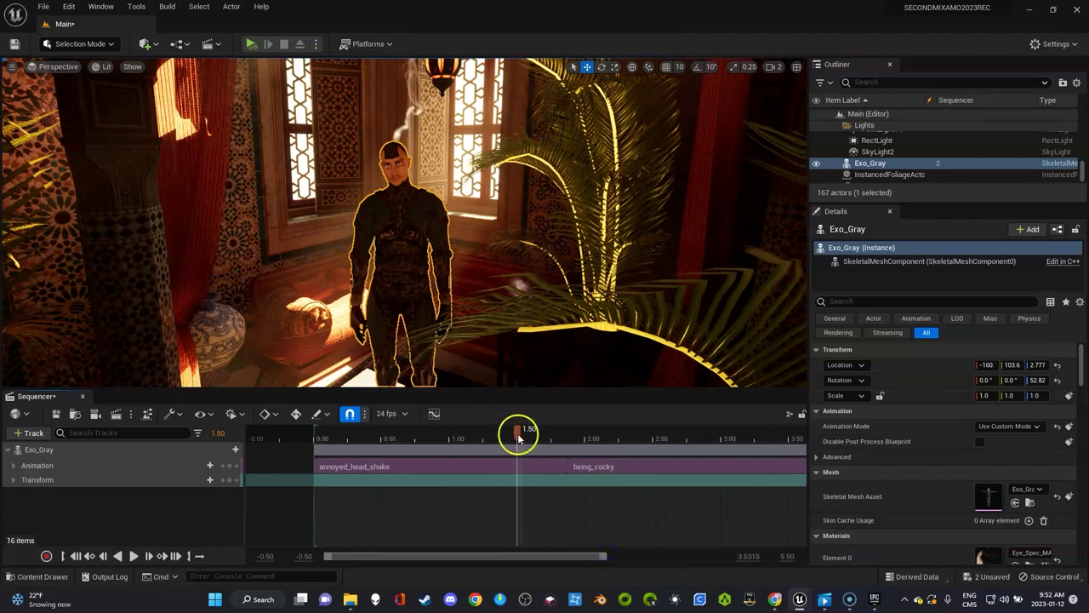
# - Slide being_cocky to overlap annoyed_head_shake and adjust its ease-in blend
pyautogui.moveTo(525, 440); pyautogui.dragTo(558, 438)
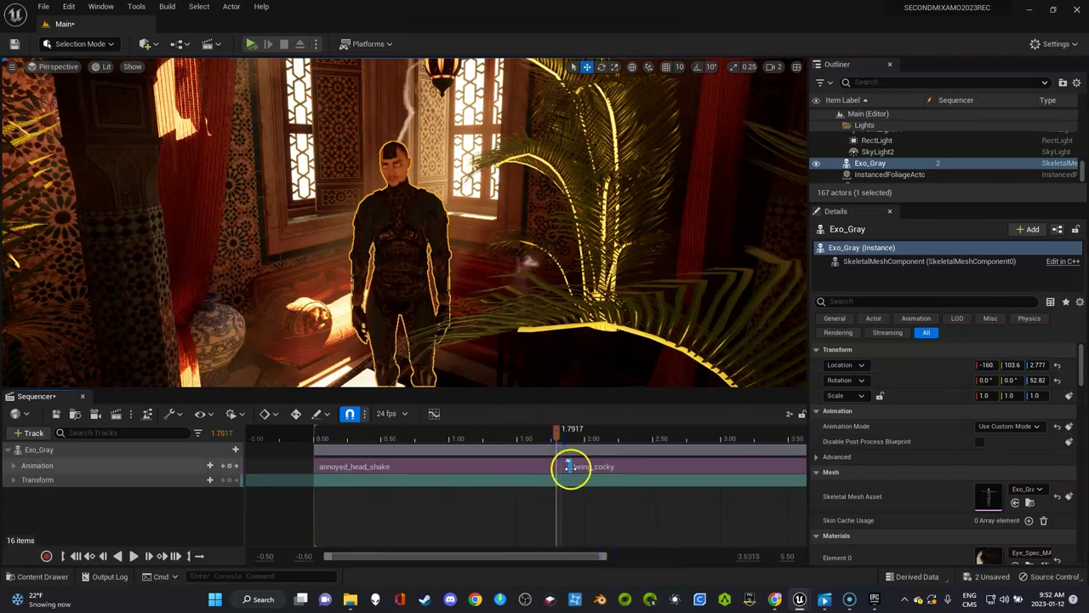
pyautogui.click(568, 466)
pyautogui.moveTo(627, 464); pyautogui.dragTo(575, 465)
pyautogui.moveTo(555, 434); pyautogui.dragTo(517, 443)
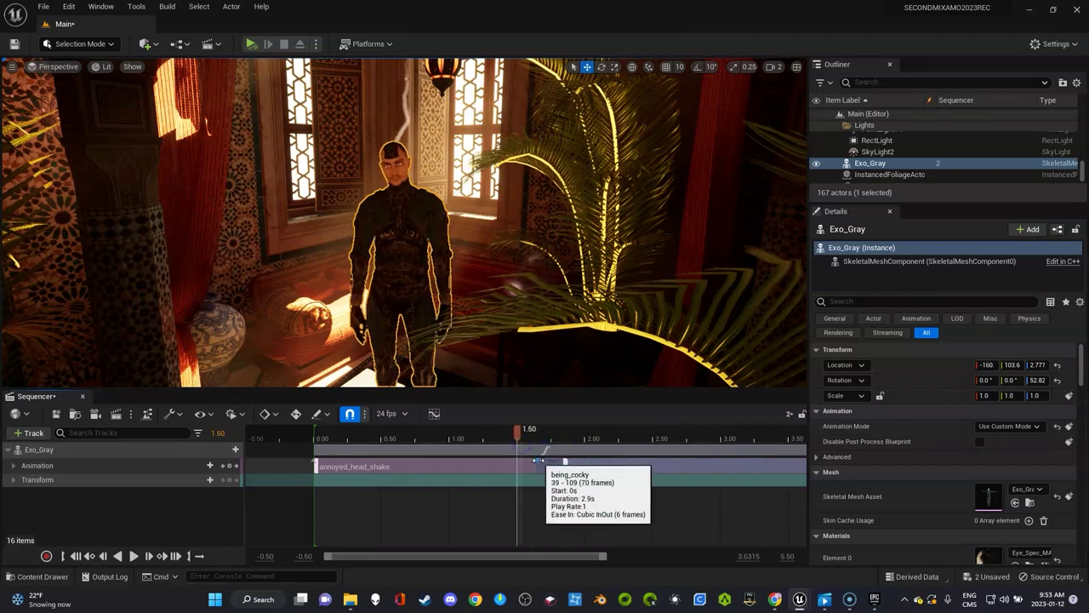
pyautogui.moveTo(538, 460); pyautogui.dragTo(732, 447)
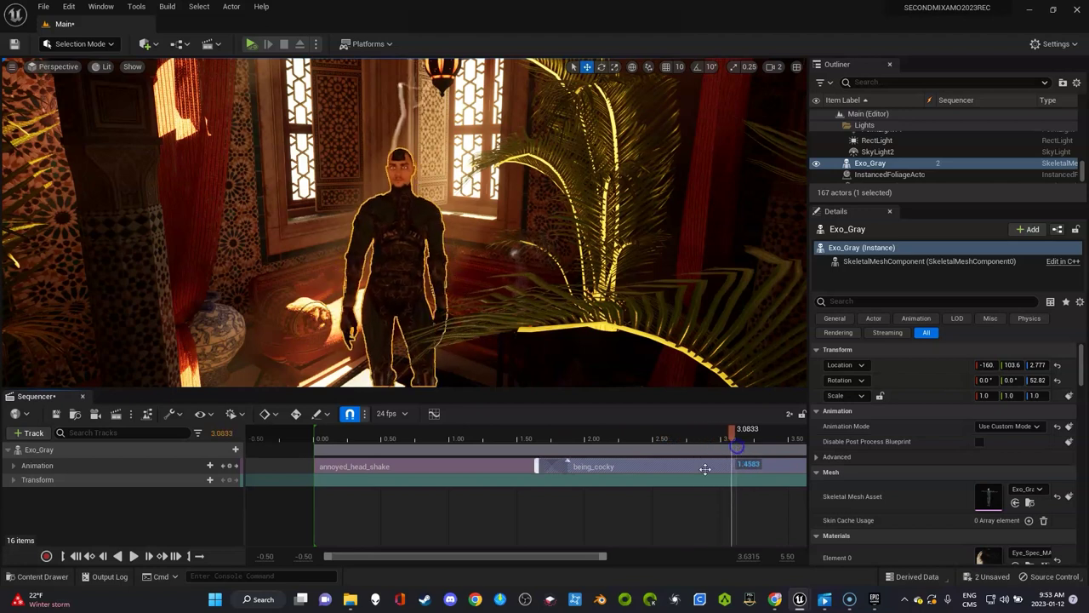
# - End the playback range at 4.00 seconds and review the animation
pyautogui.moveTo(605, 561); pyautogui.dragTo(727, 556)
pyautogui.moveTo(582, 431); pyautogui.dragTo(669, 436)
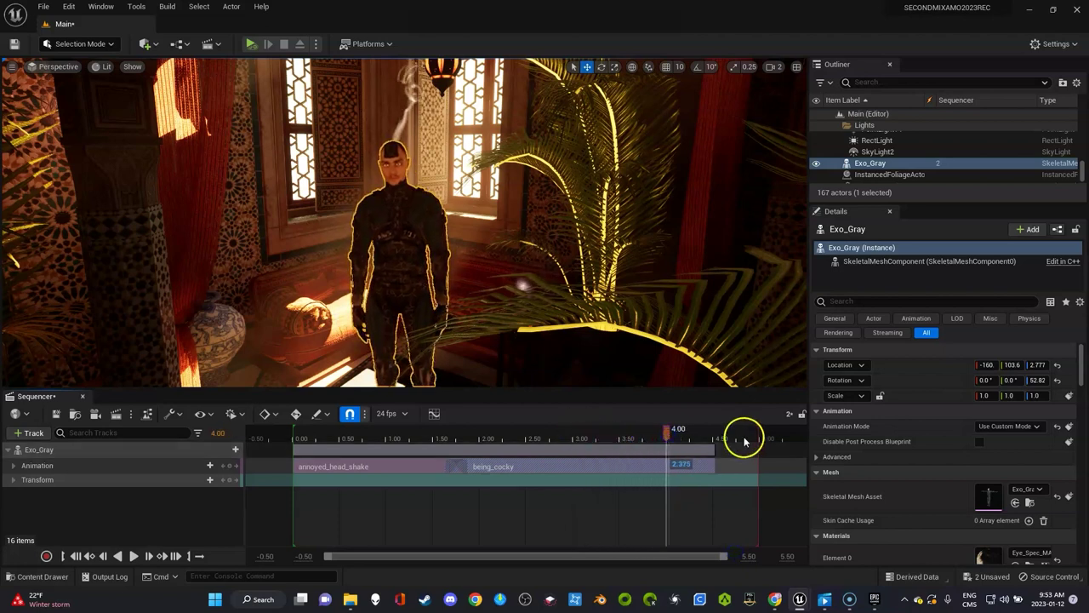
pyautogui.moveTo(760, 434); pyautogui.dragTo(667, 436)
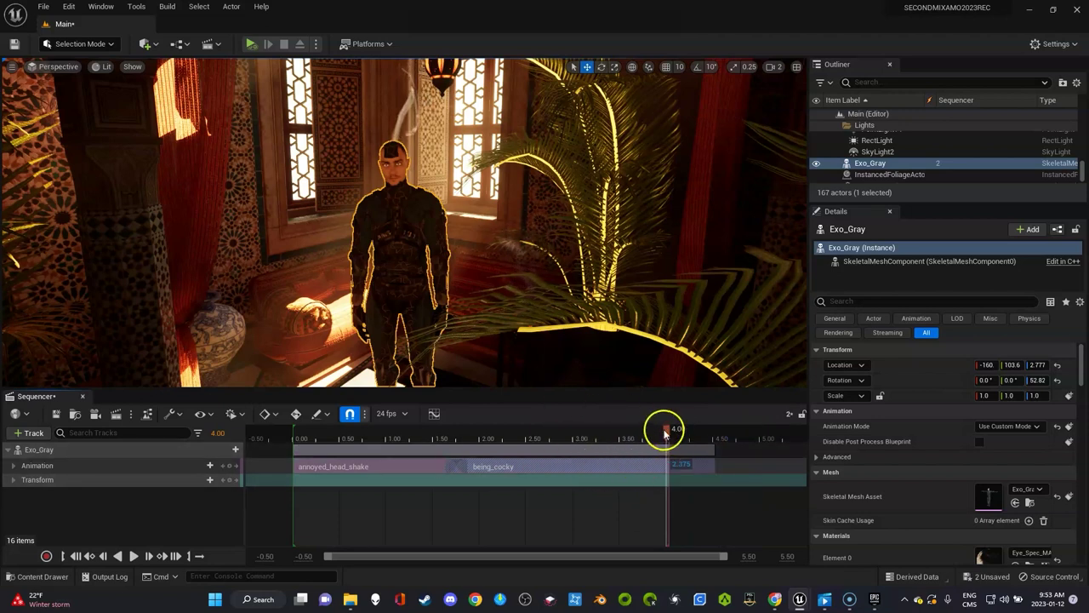
pyautogui.moveTo(666, 436)
pyautogui.mouseDown()
pyautogui.moveTo(321, 457)
pyautogui.moveTo(654, 436)
pyautogui.mouseUp()
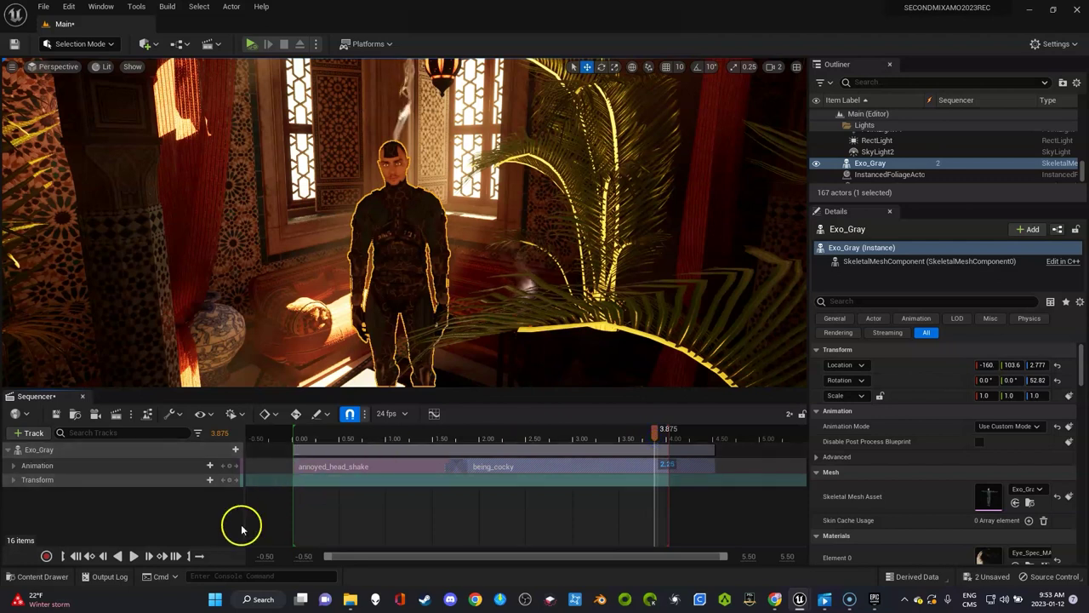
# - Create a new cine camera with a camera cut and name it cam1
pyautogui.click(95, 415)
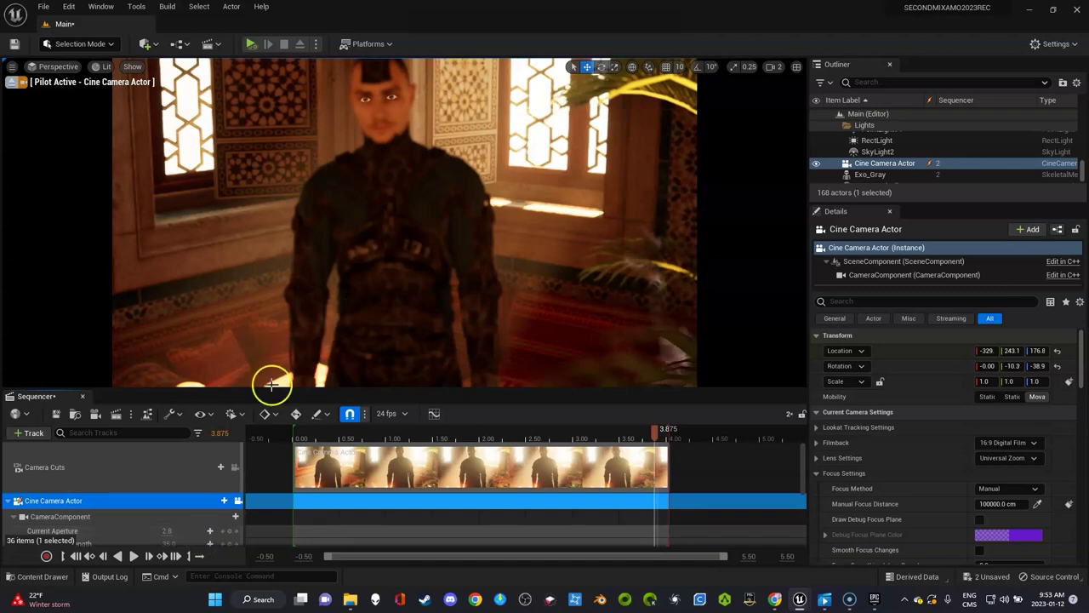
pyautogui.doubleClick(66, 502)
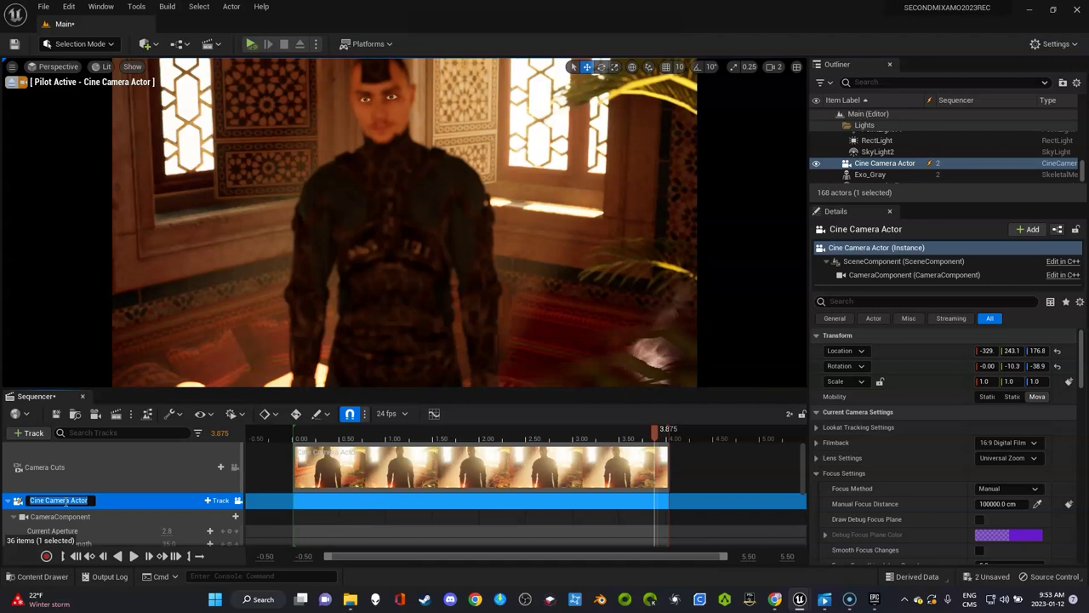
pyautogui.write('c')
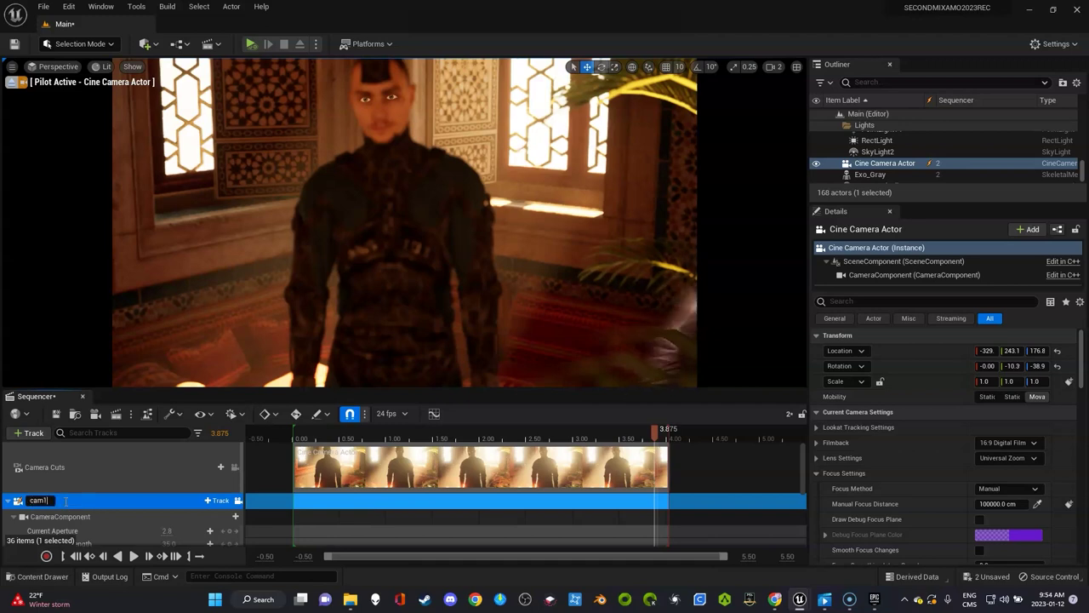
pyautogui.write('am1')
pyautogui.press('Return')
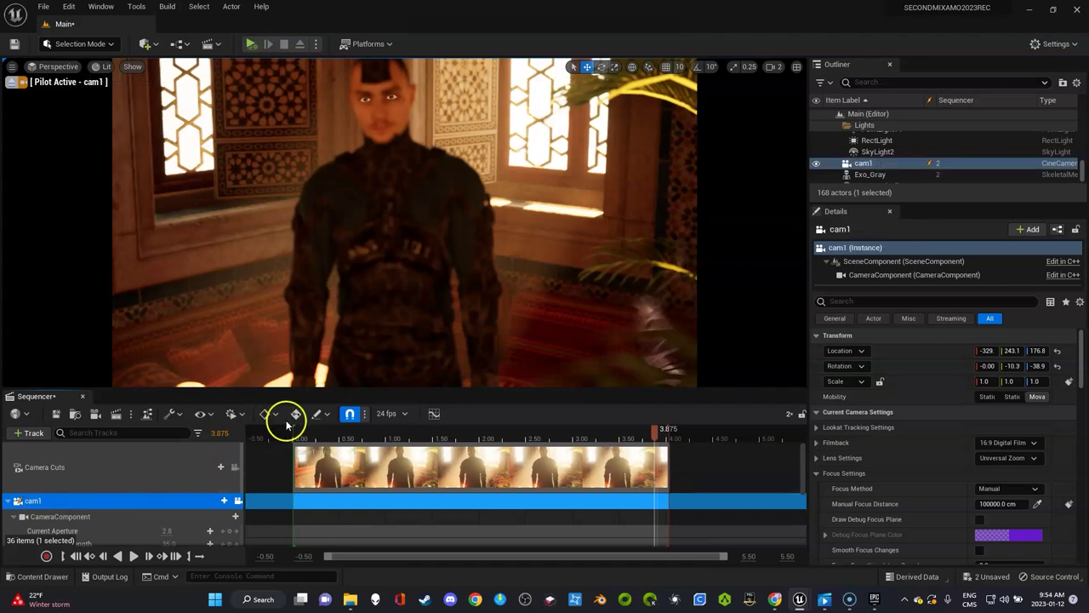
# - Start cam1's camera cut at 0 and lock the viewport to camera cuts
pyautogui.moveTo(296, 443); pyautogui.dragTo(312, 444)
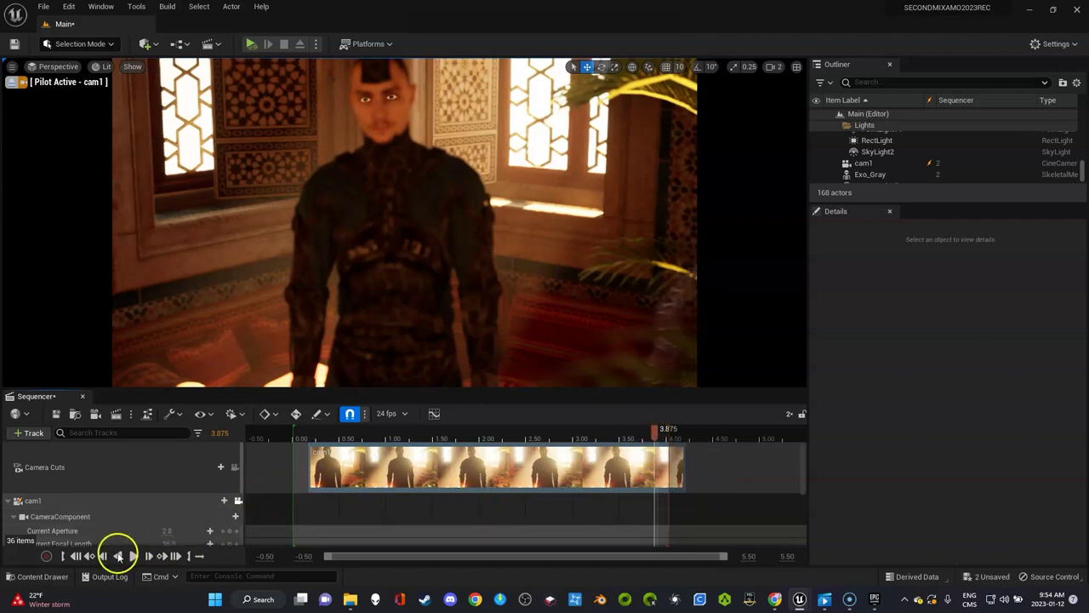
pyautogui.click(75, 555)
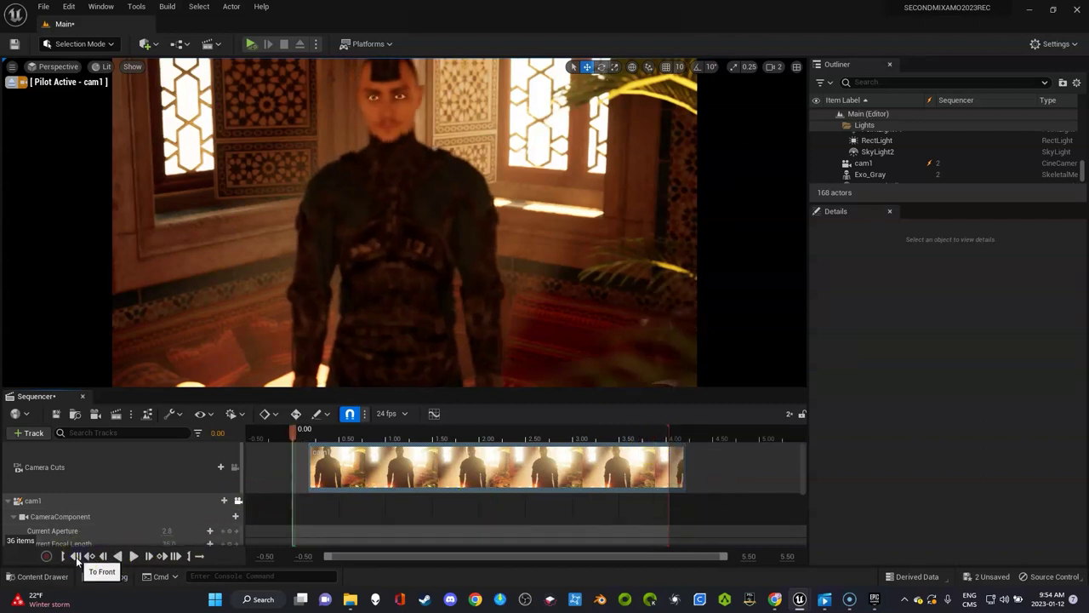
pyautogui.moveTo(348, 467)
pyautogui.mouseDown()
pyautogui.moveTo(332, 467)
pyautogui.moveTo(350, 457)
pyautogui.mouseUp()
pyautogui.click(297, 438)
pyautogui.click(318, 455)
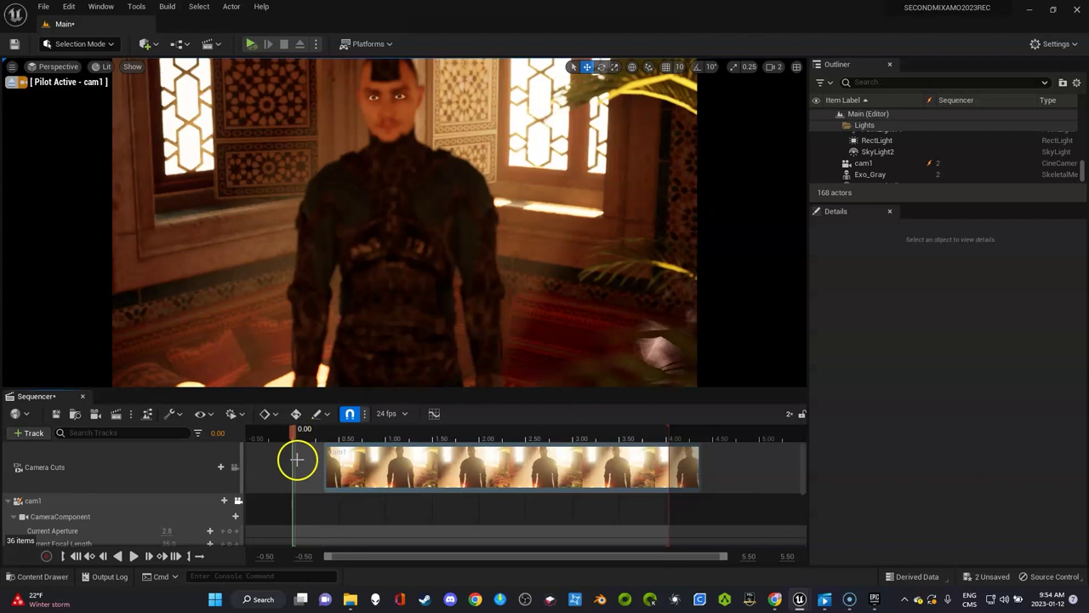
pyautogui.click(235, 473)
pyautogui.moveTo(292, 437)
pyautogui.mouseDown()
pyautogui.moveTo(337, 439)
pyautogui.moveTo(301, 440)
pyautogui.mouseUp()
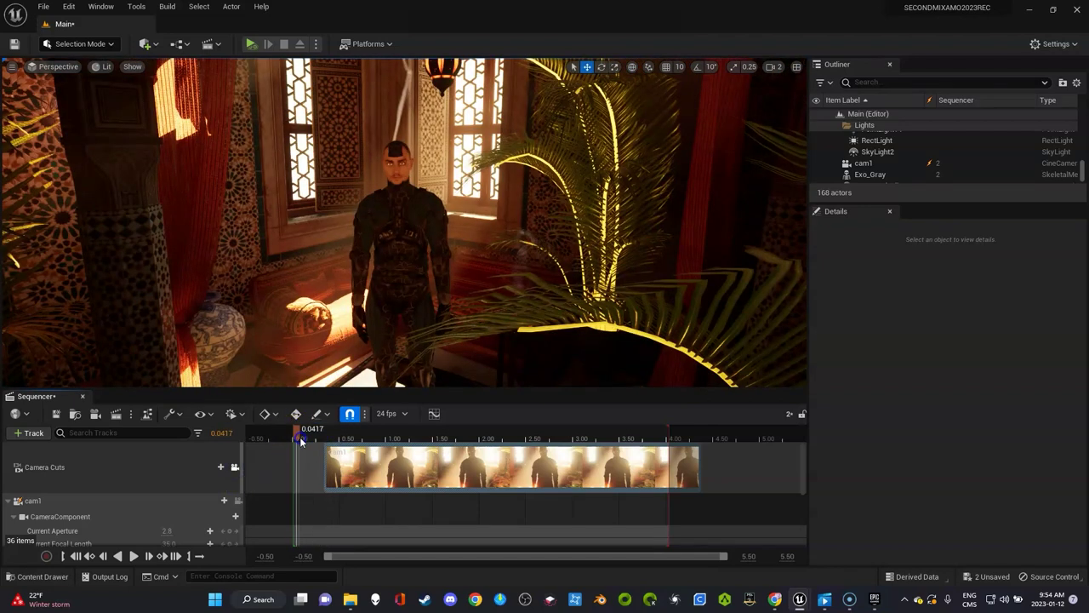
# - Pilot cam1 to frame Exo_Gray and the windows from the sequence start
pyautogui.click(237, 501)
pyautogui.moveTo(396, 483); pyautogui.dragTo(368, 483)
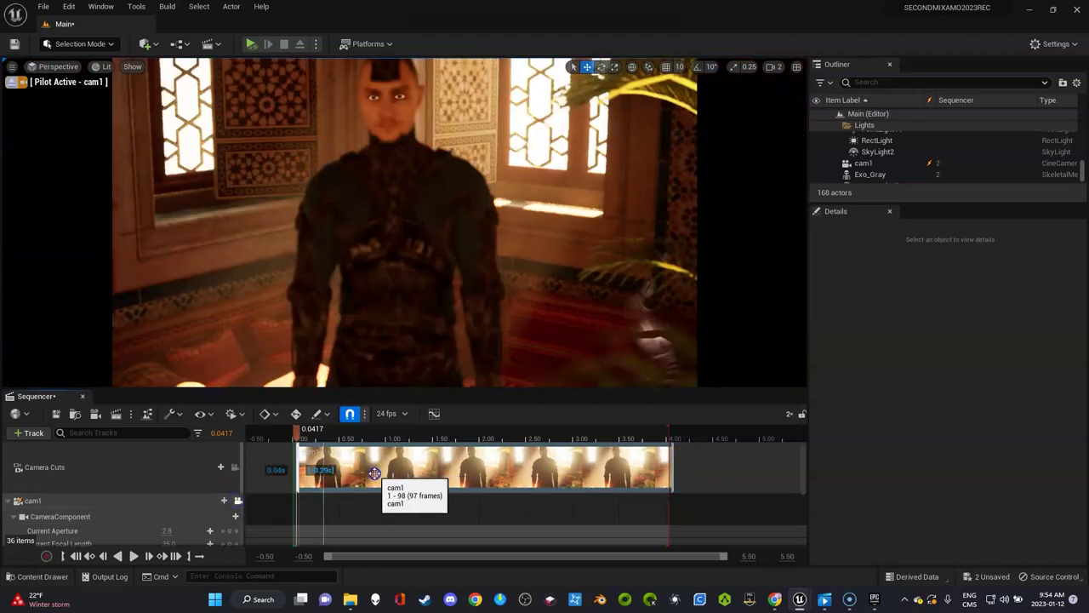
pyautogui.moveTo(299, 437); pyautogui.dragTo(315, 436)
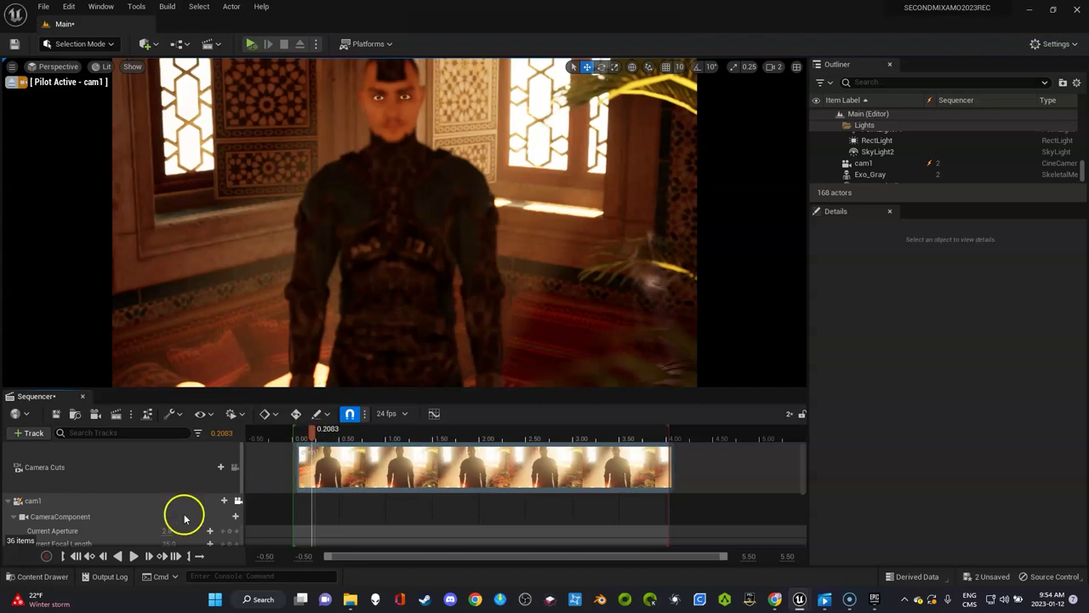
pyautogui.click(75, 556)
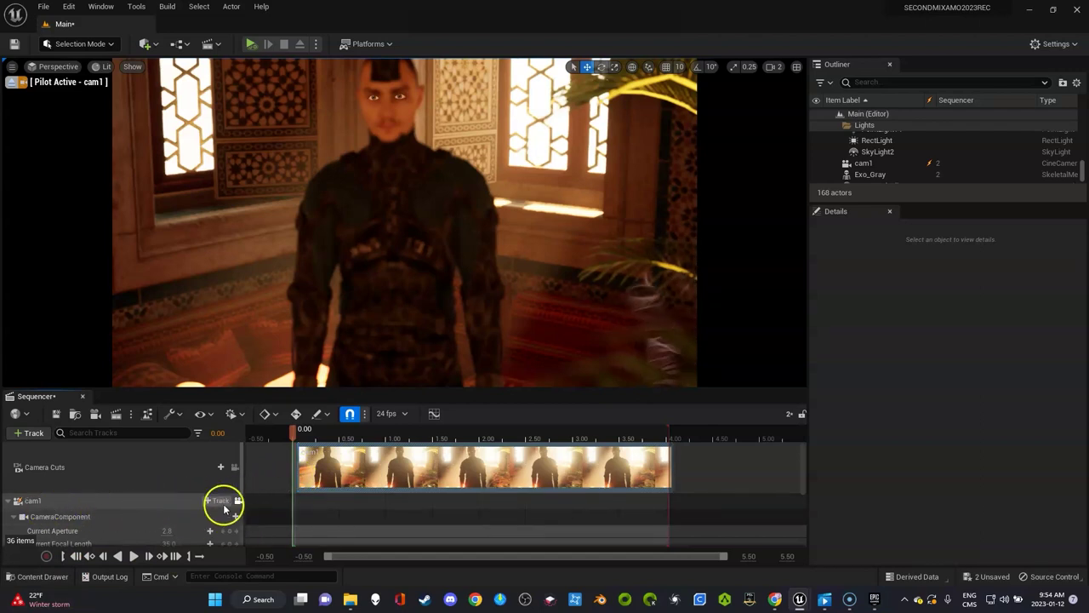
pyautogui.moveTo(366, 318); pyautogui.dragTo(369, 317, button='right')
pyautogui.moveTo(668, 372); pyautogui.dragTo(668, 372, button='right')
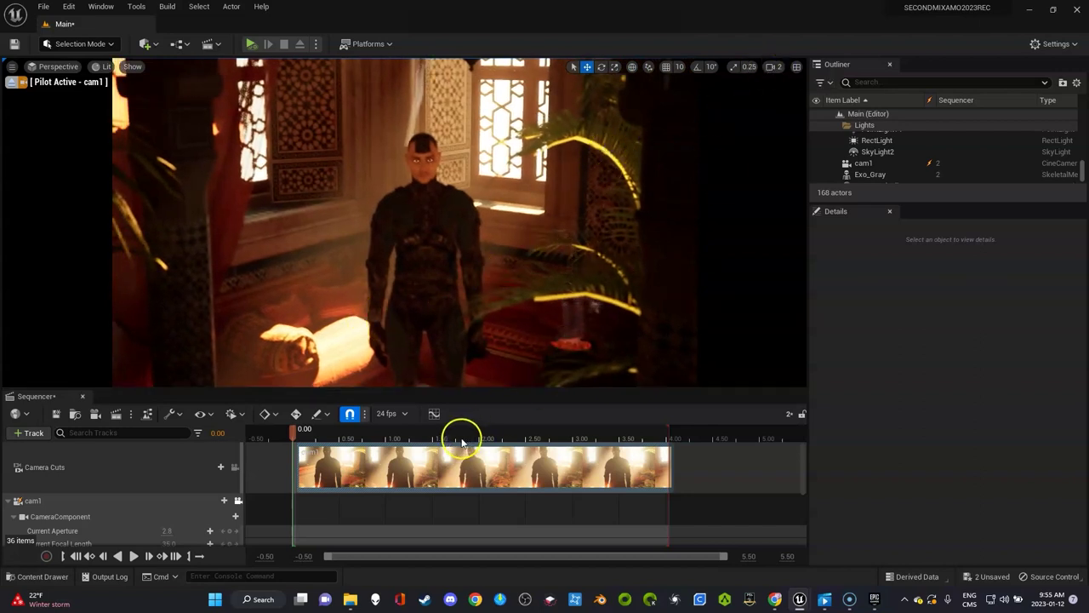
# - Select cam1's CameraComponent and set its Filmback preset to 16:9 DSLR
pyautogui.scroll(-2, 162, 514)
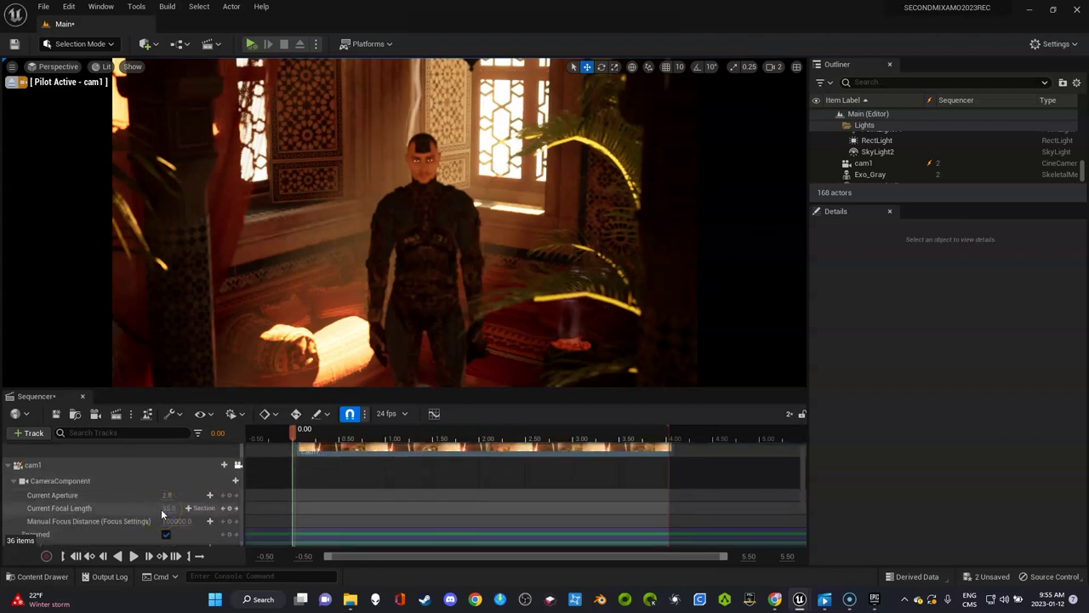
pyautogui.scroll(-1, 197, 512)
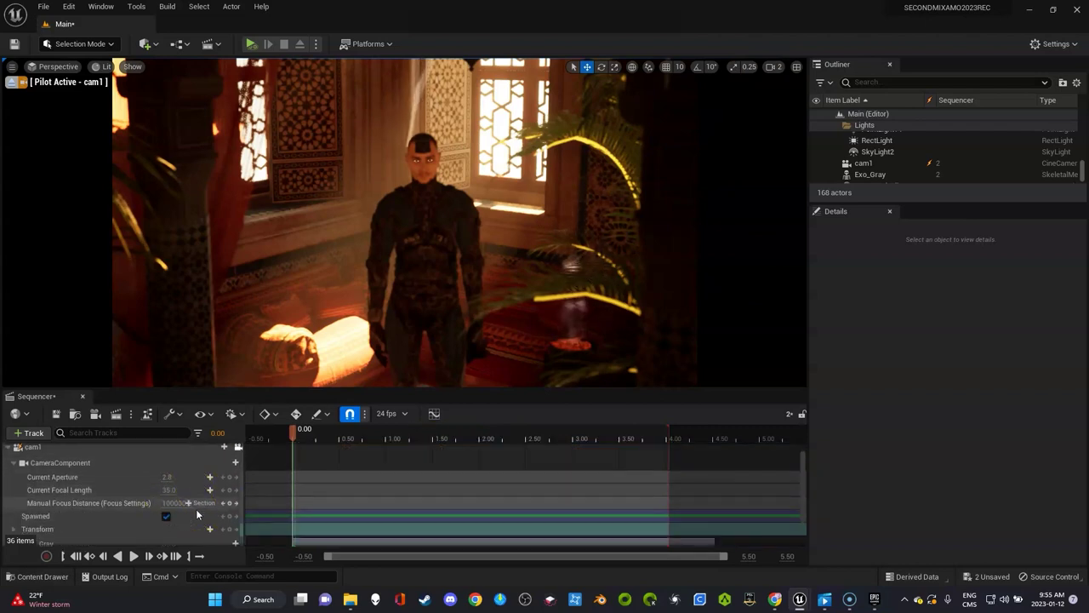
pyautogui.scroll(-1, 185, 514)
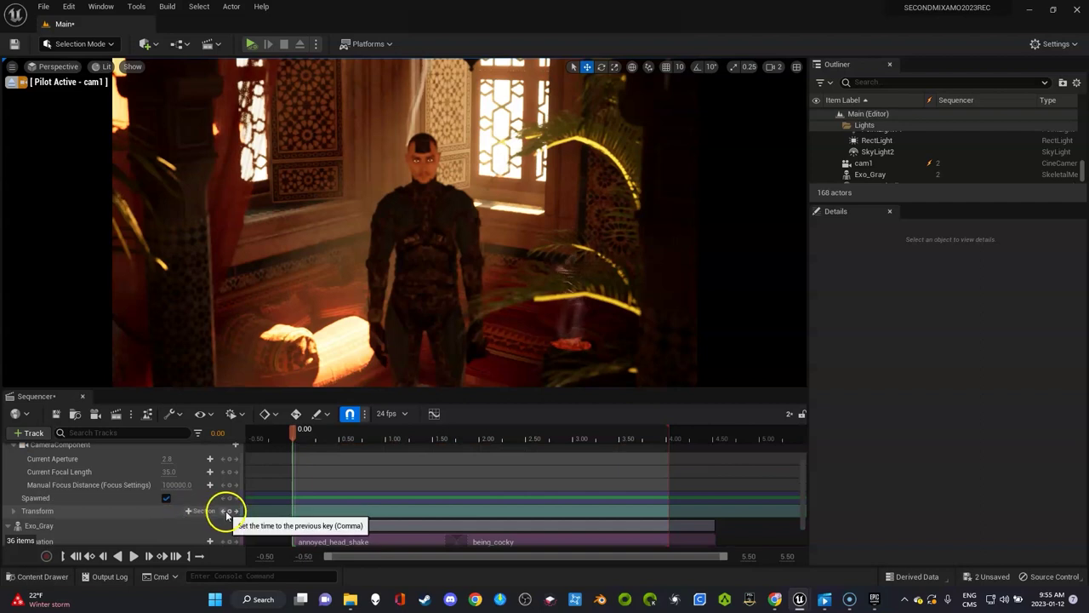
pyautogui.click(307, 510)
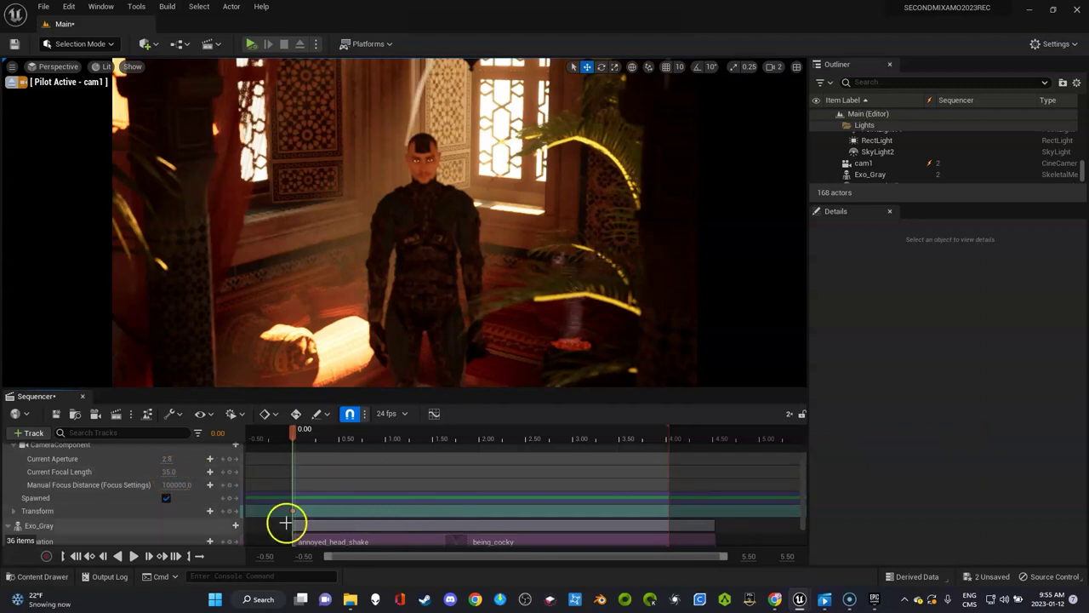
pyautogui.click(294, 511)
pyautogui.click(294, 514)
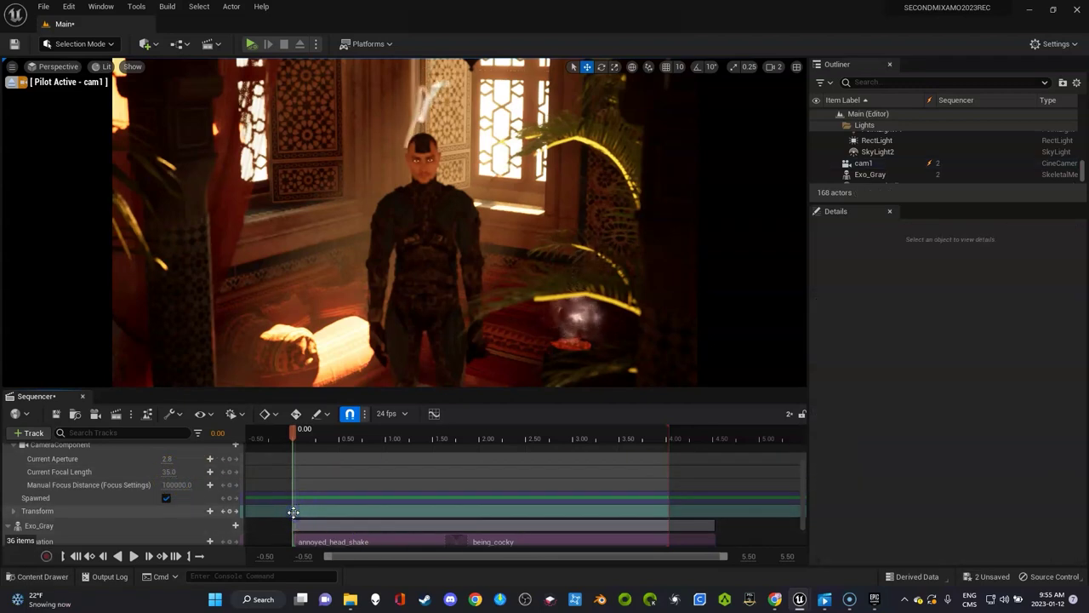
pyautogui.click(100, 444)
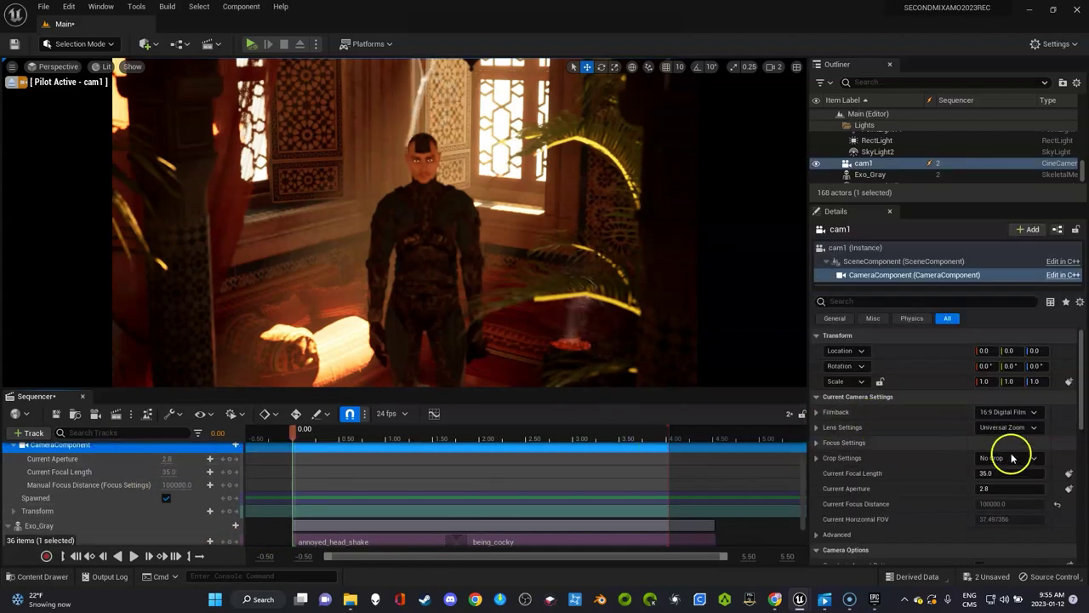
pyautogui.click(1012, 413)
pyautogui.click(1008, 447)
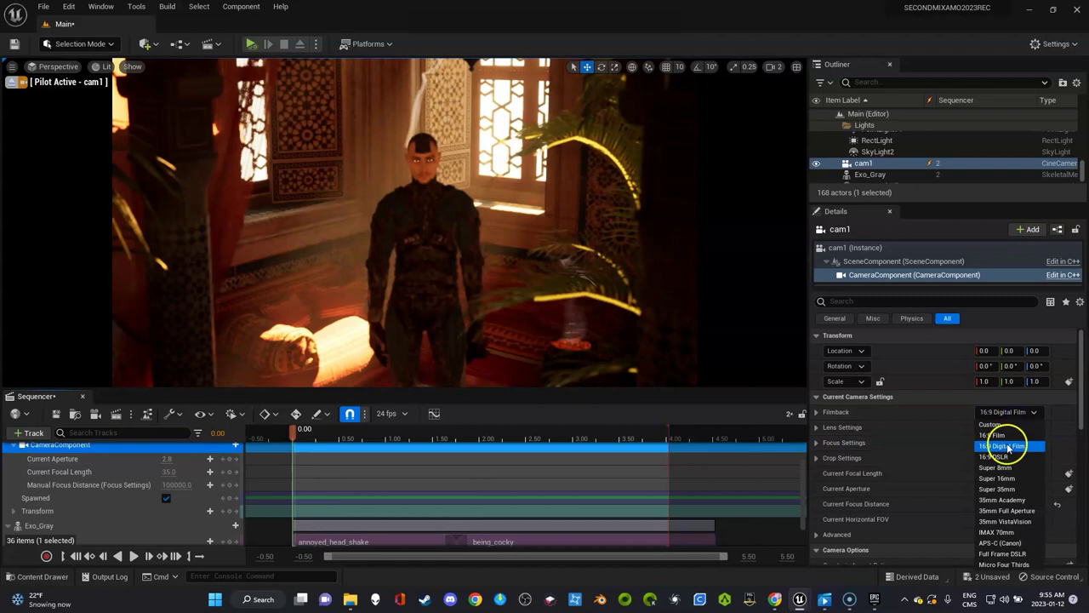
pyautogui.click(1006, 456)
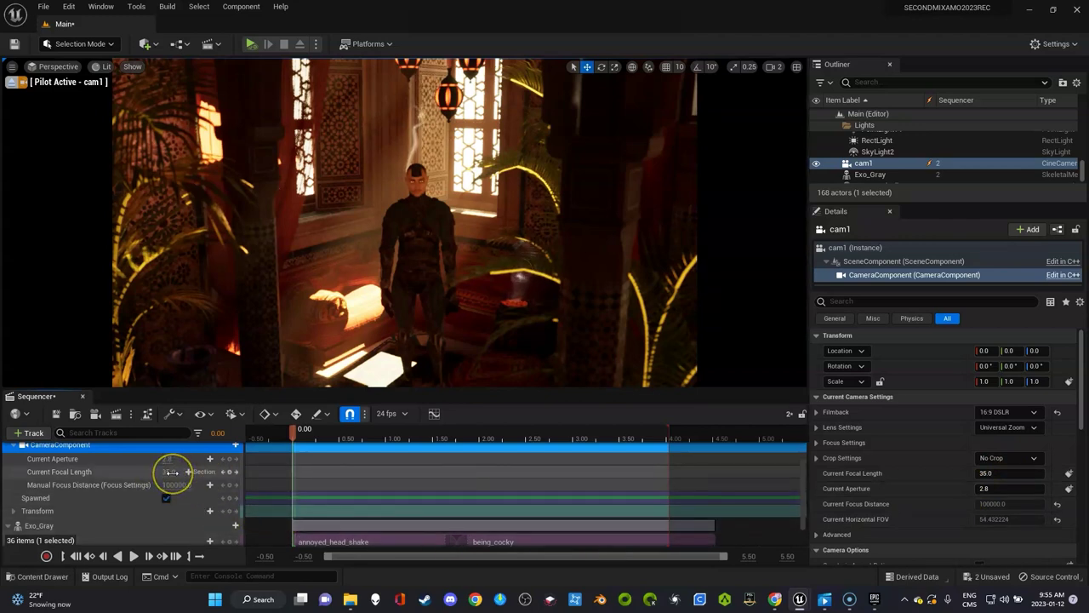
# - Keep Manual focus, sample the character for 404.95 cm, and key it at 0.00
pyautogui.click(818, 444)
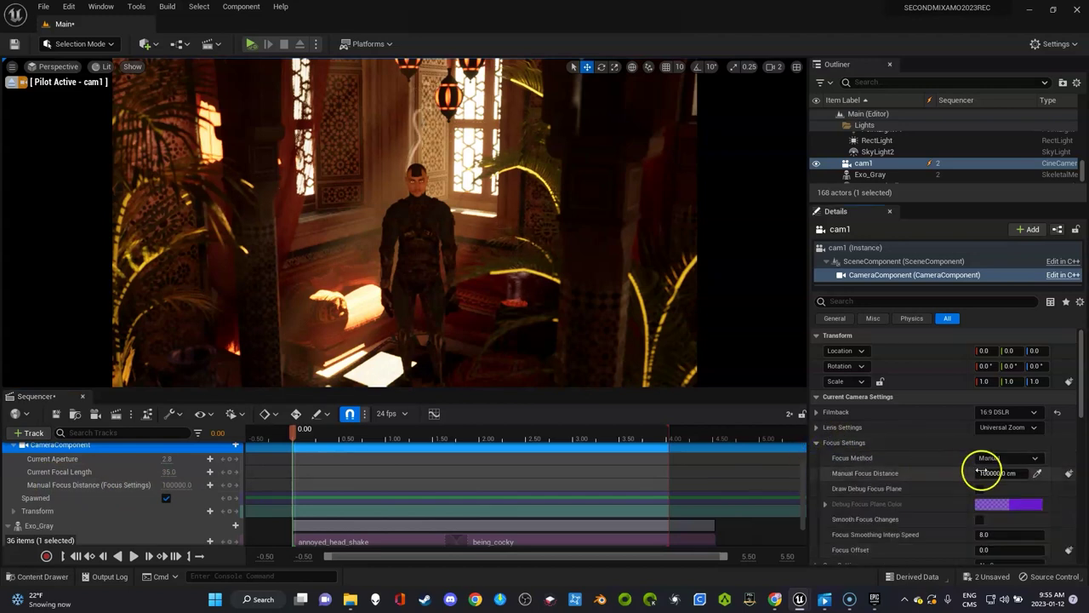
pyautogui.click(1020, 464)
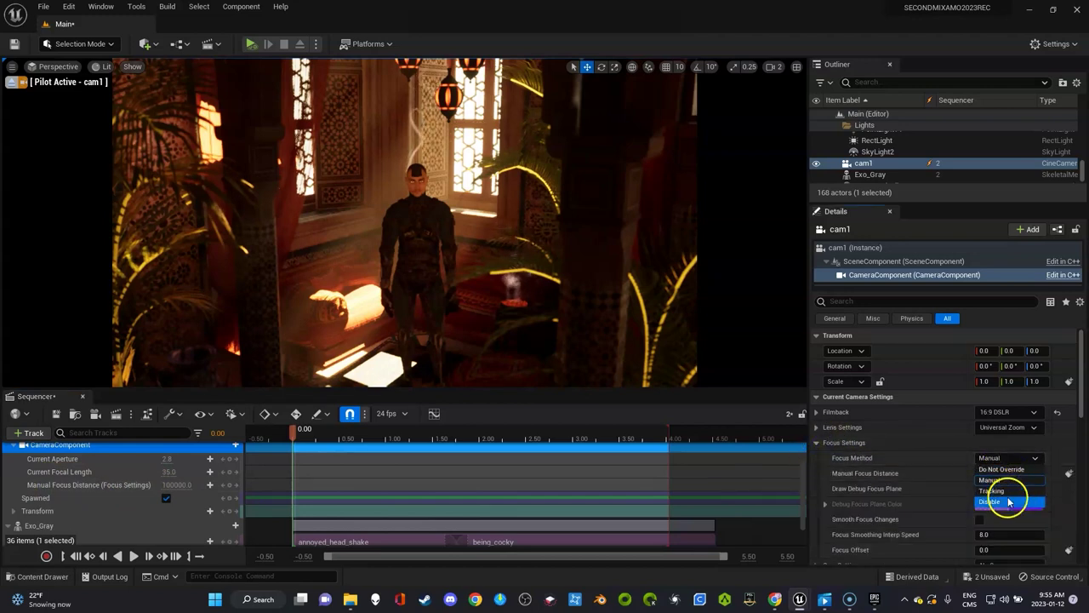
pyautogui.click(1011, 460)
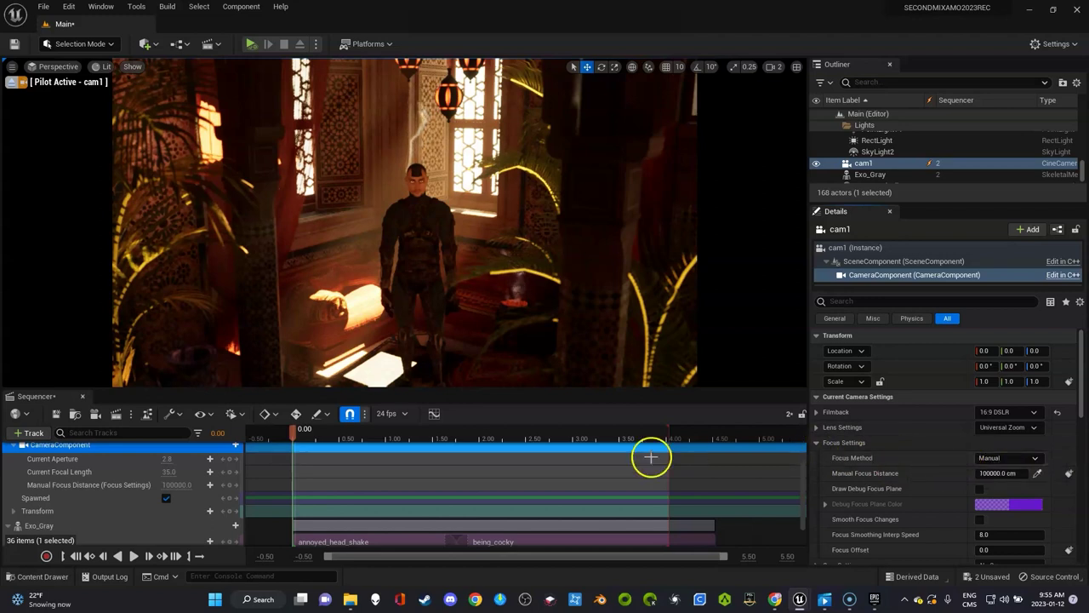
pyautogui.click(128, 484)
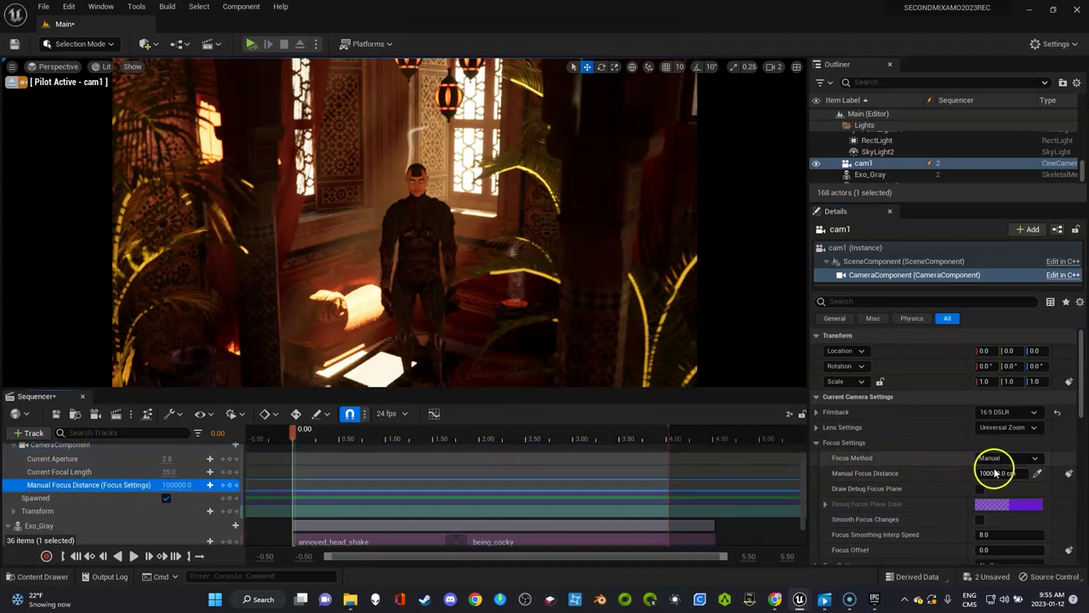
pyautogui.click(1038, 473)
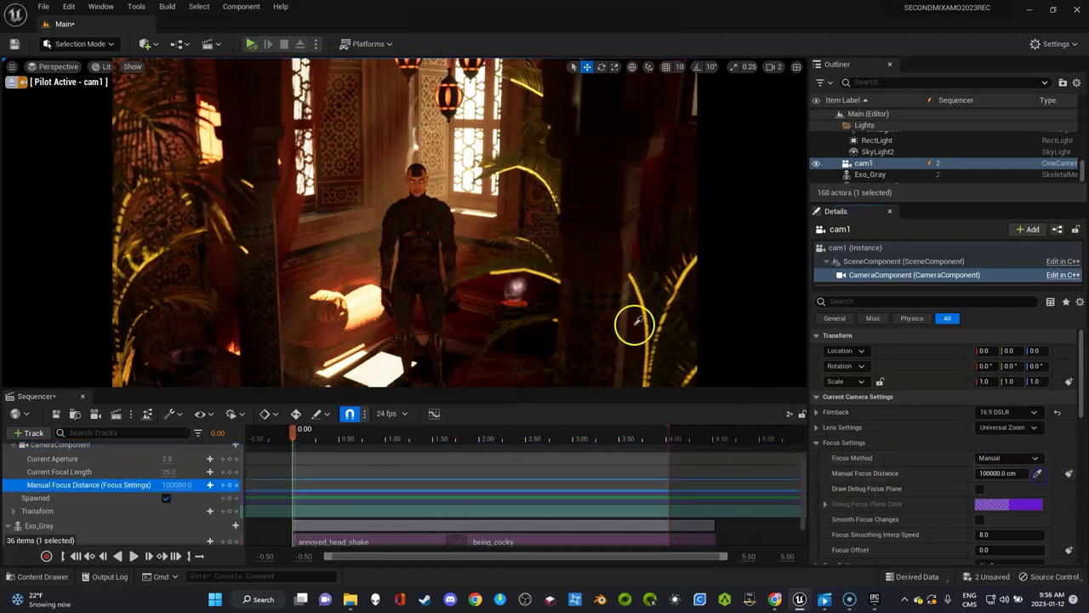
pyautogui.click(417, 255)
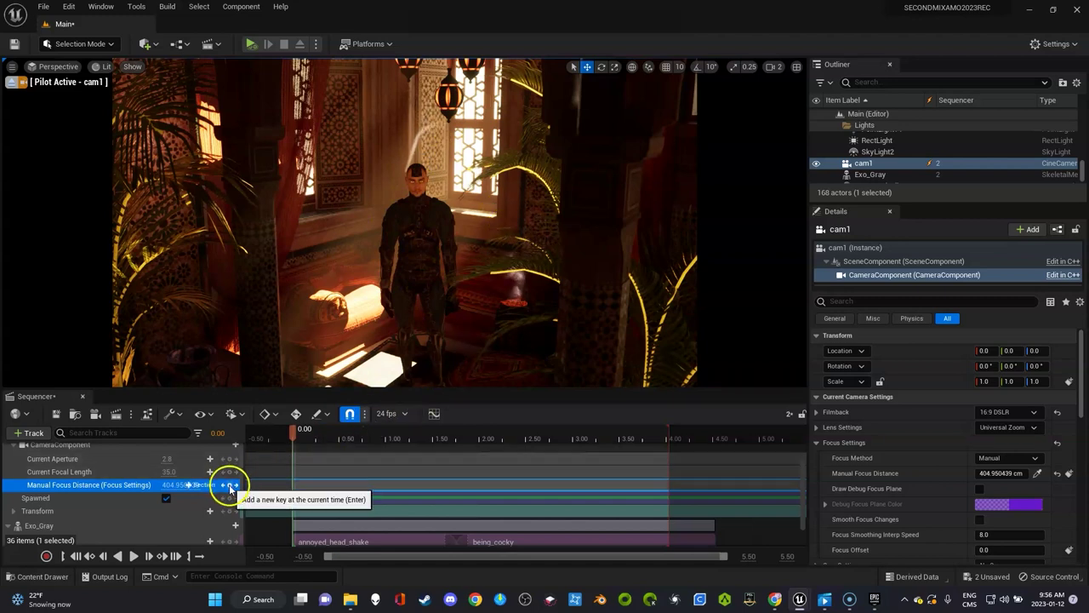
pyautogui.moveTo(289, 468); pyautogui.dragTo(289, 436)
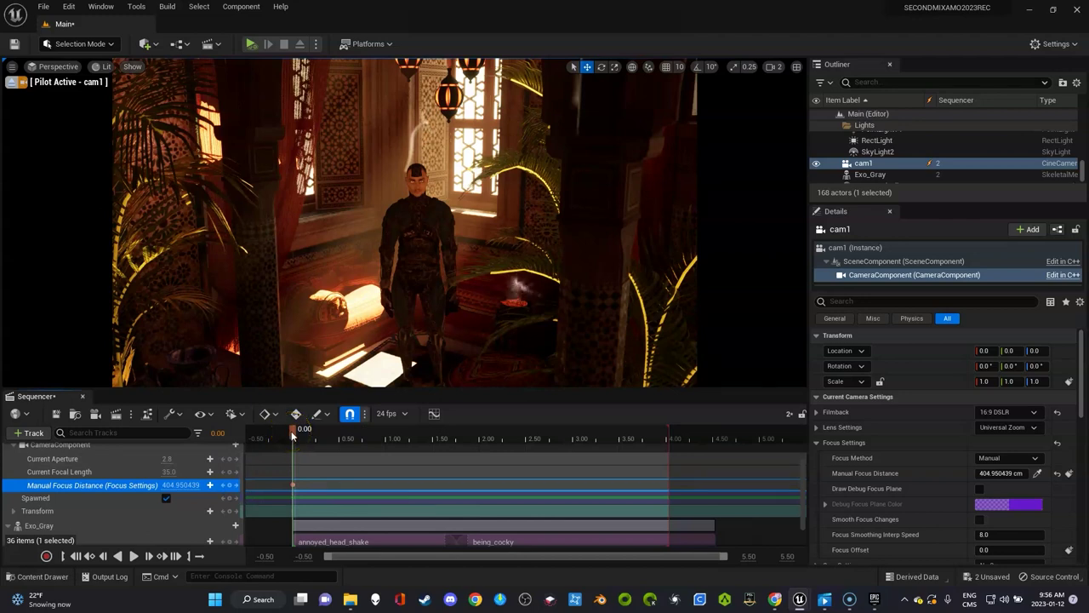
# - Key cam1's Transform track at 0.00 seconds
pyautogui.moveTo(293, 436); pyautogui.dragTo(295, 473)
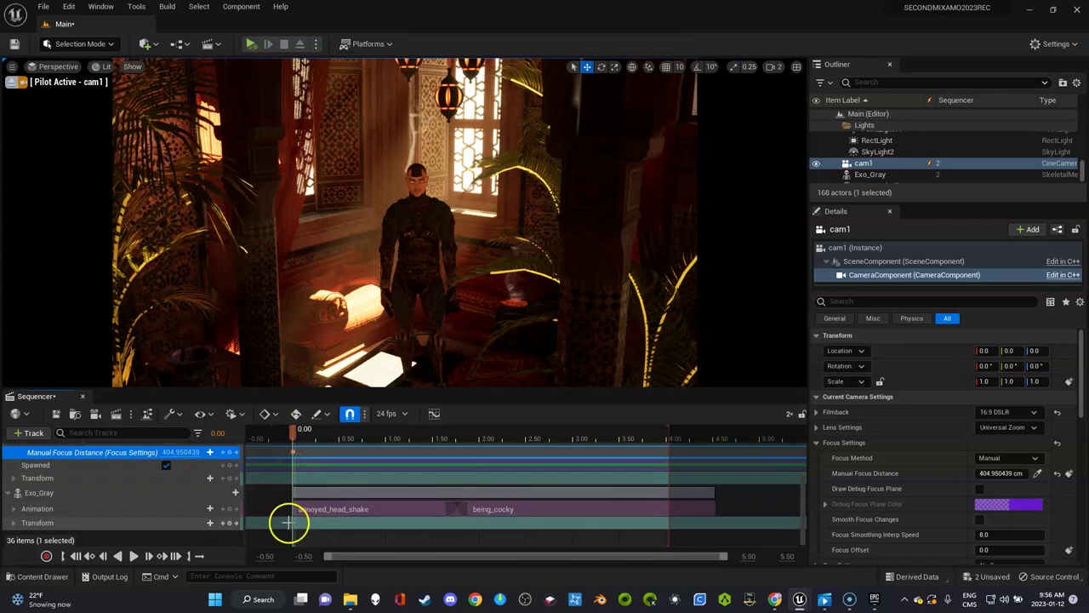
pyautogui.scroll(1, 85, 508)
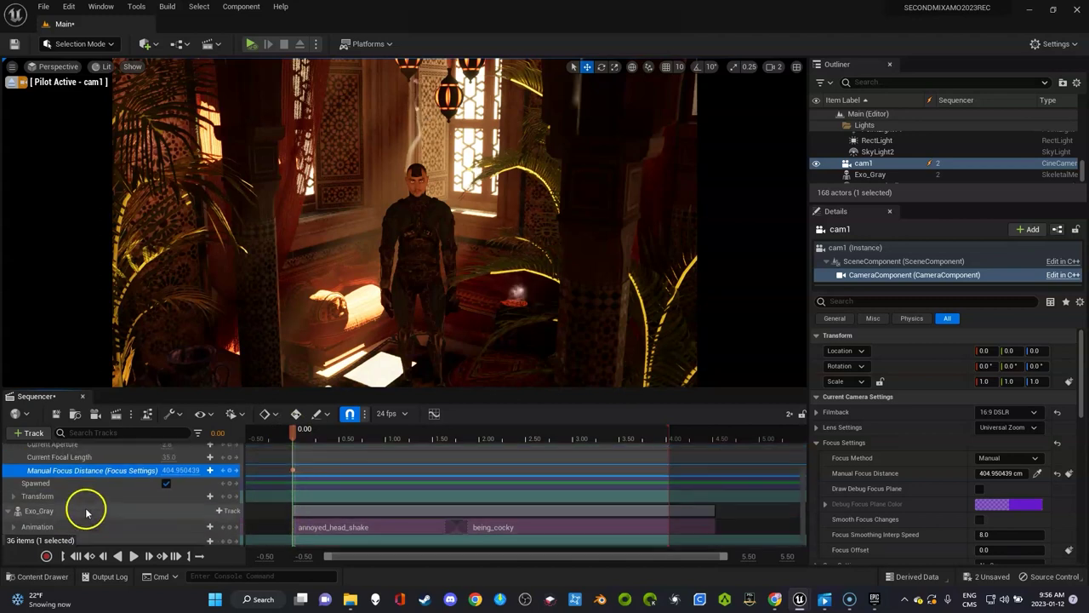
pyautogui.scroll(1, 47, 489)
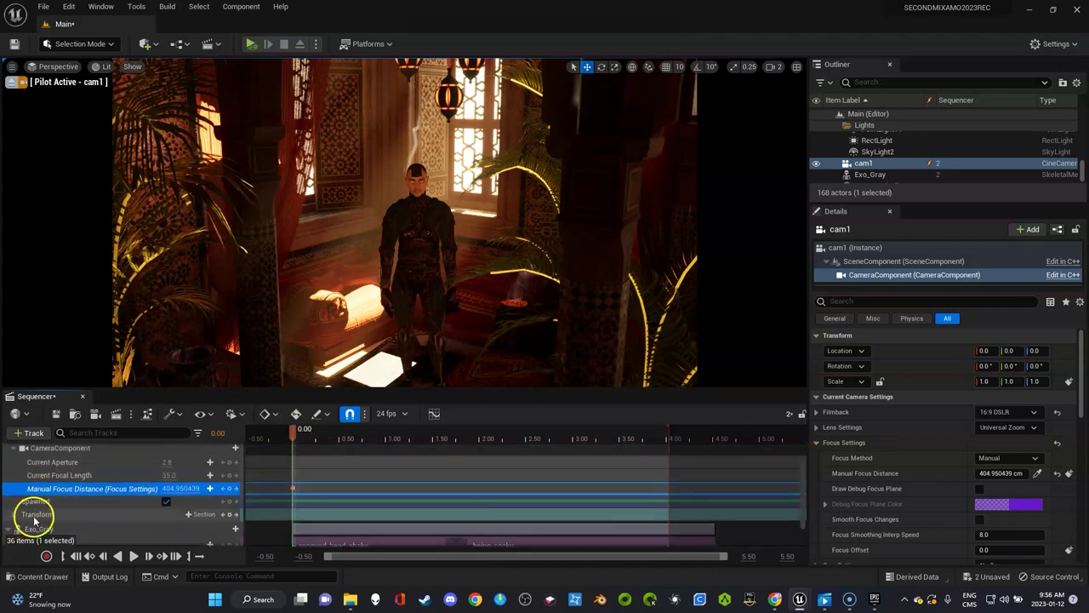
pyautogui.scroll(1, 28, 516)
pyautogui.scroll(-2, 28, 517)
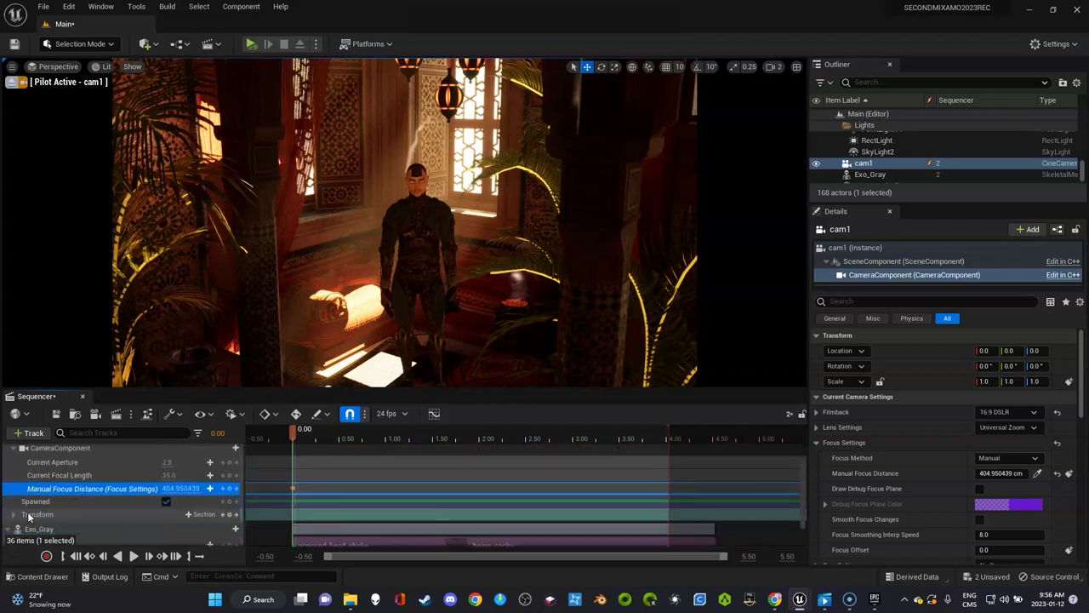
pyautogui.scroll(2, 29, 503)
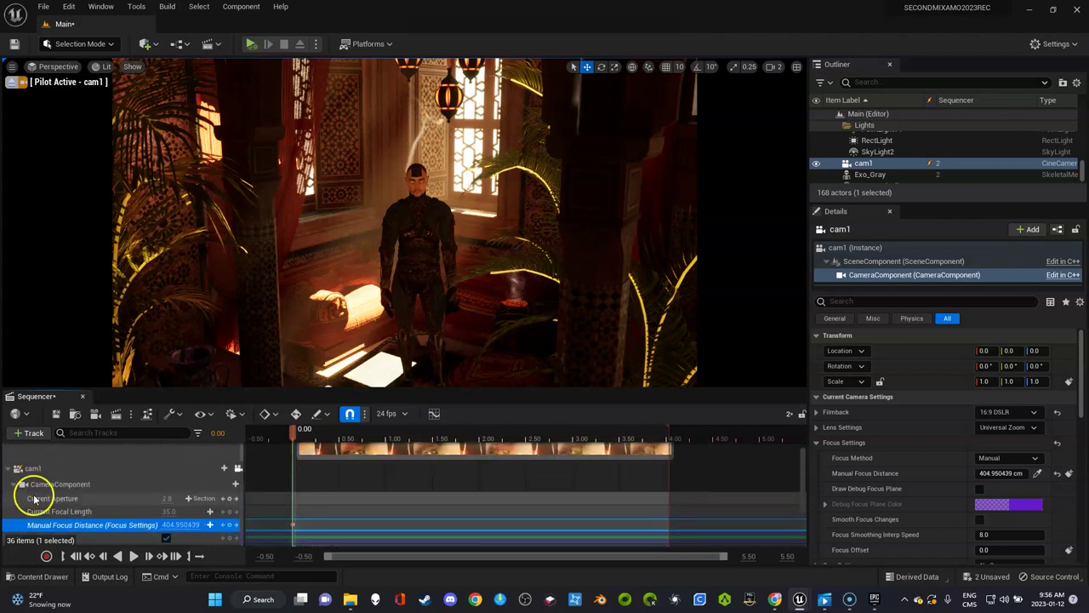
pyautogui.scroll(-2, 34, 497)
pyautogui.click(38, 514)
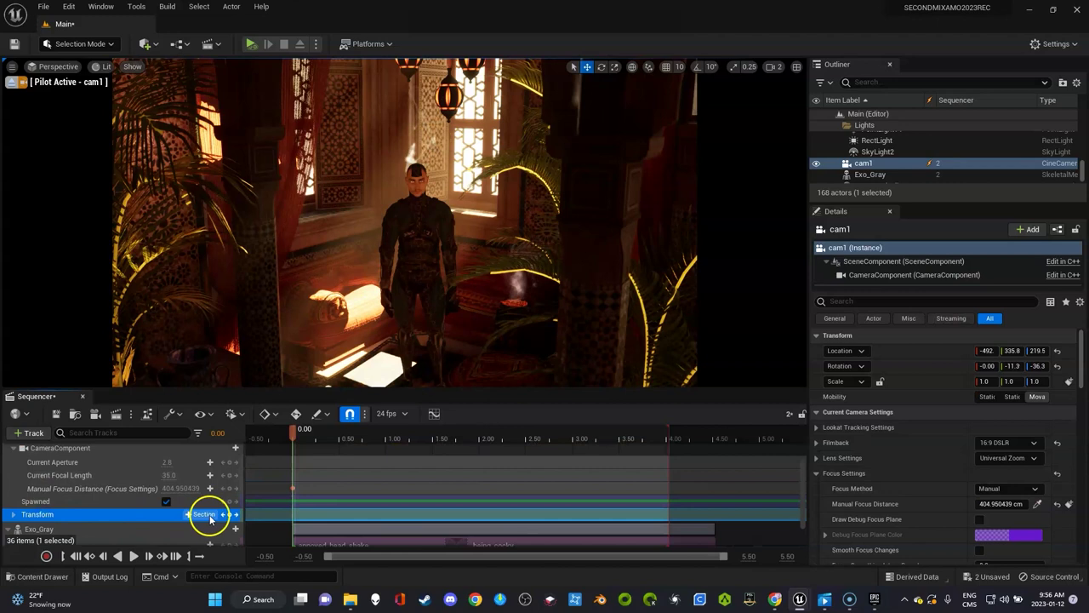
pyautogui.click(14, 515)
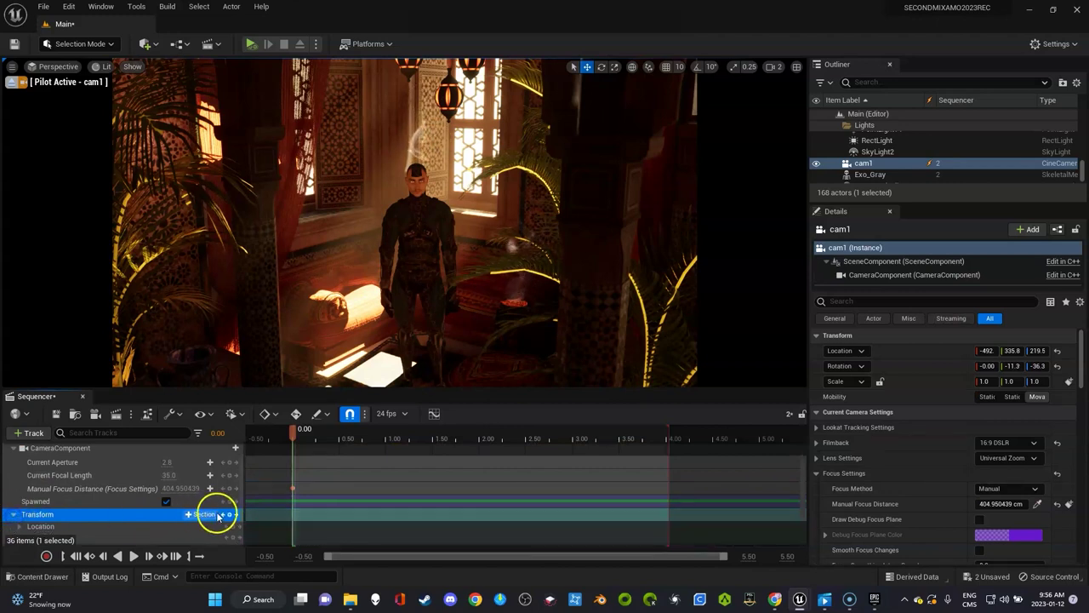
pyautogui.click(230, 515)
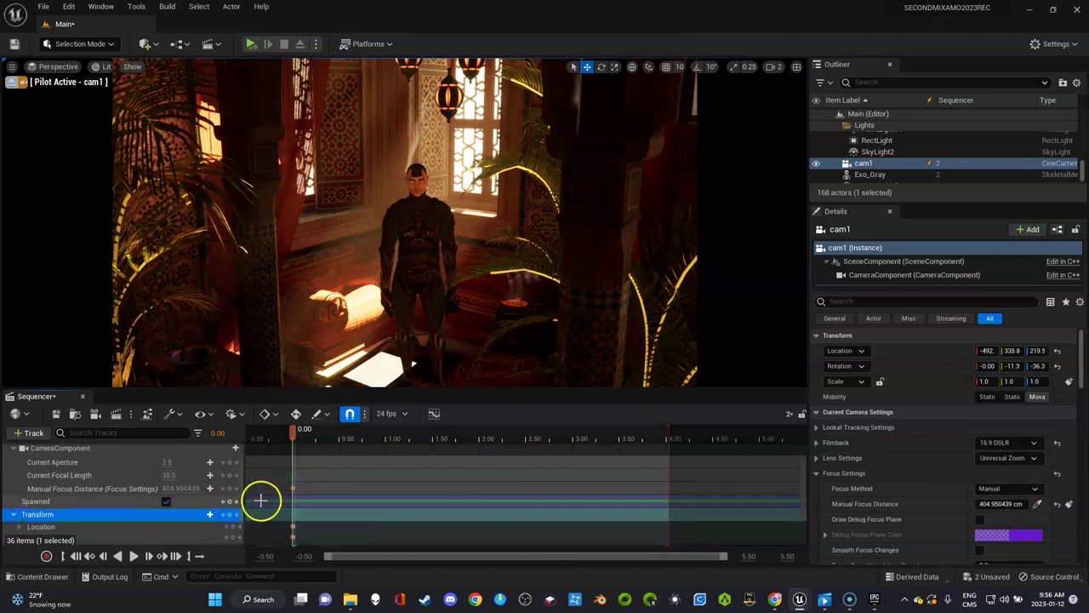
# - Move the playhead to 1 second and key cam1's pushed-in Transform there
pyautogui.moveTo(293, 434); pyautogui.dragTo(388, 432)
pyautogui.scroll(3, 423, 297)
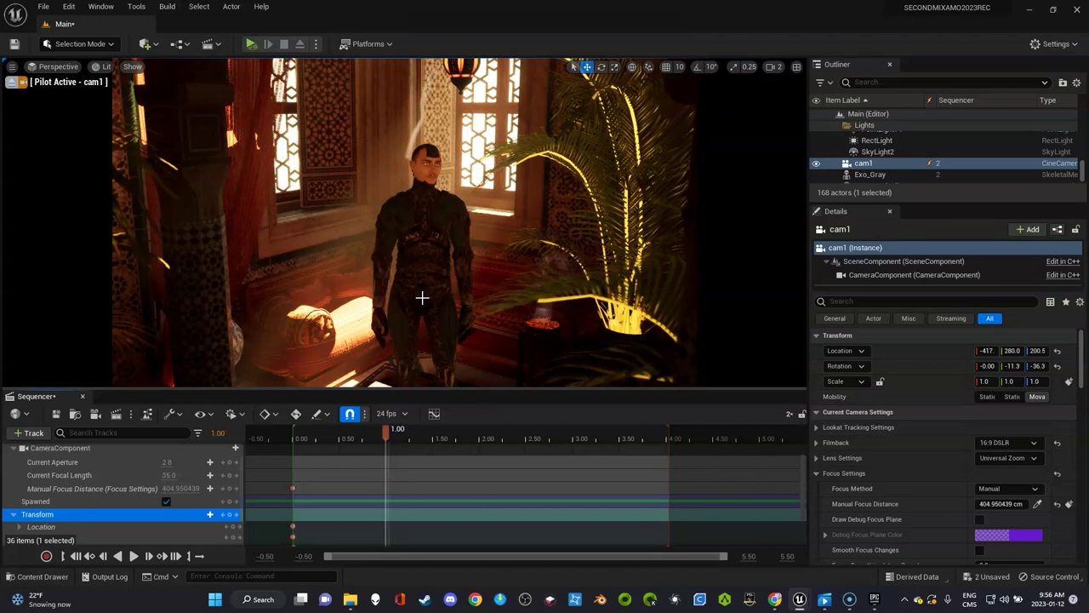
pyautogui.click(318, 496)
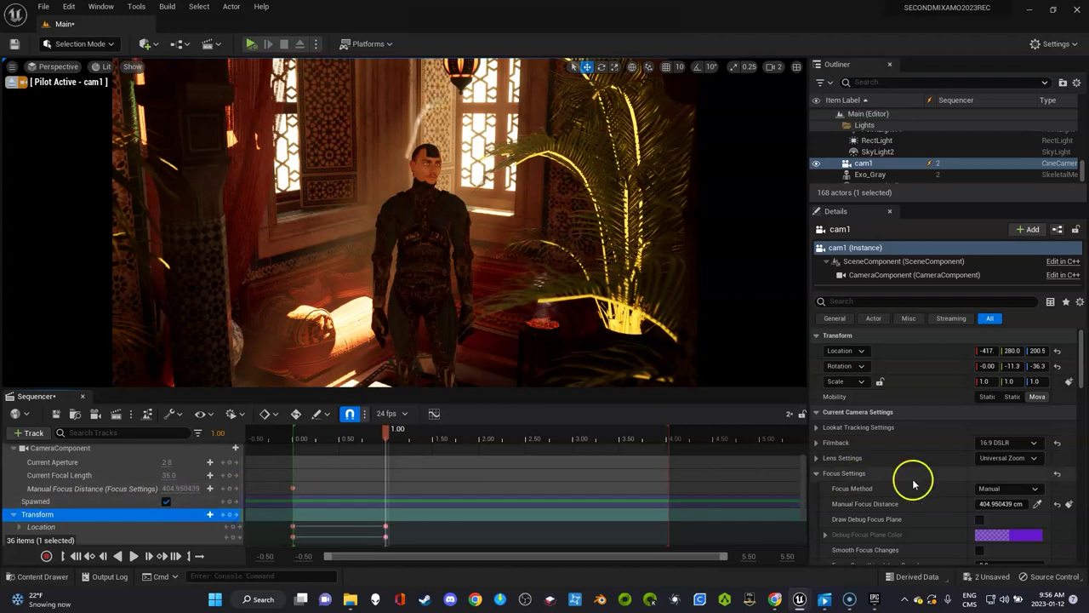
# - Eyedrop focus on the character and key Manual Focus Distance 309.47 cm at 1 second
pyautogui.click(1038, 504)
pyautogui.click(438, 274)
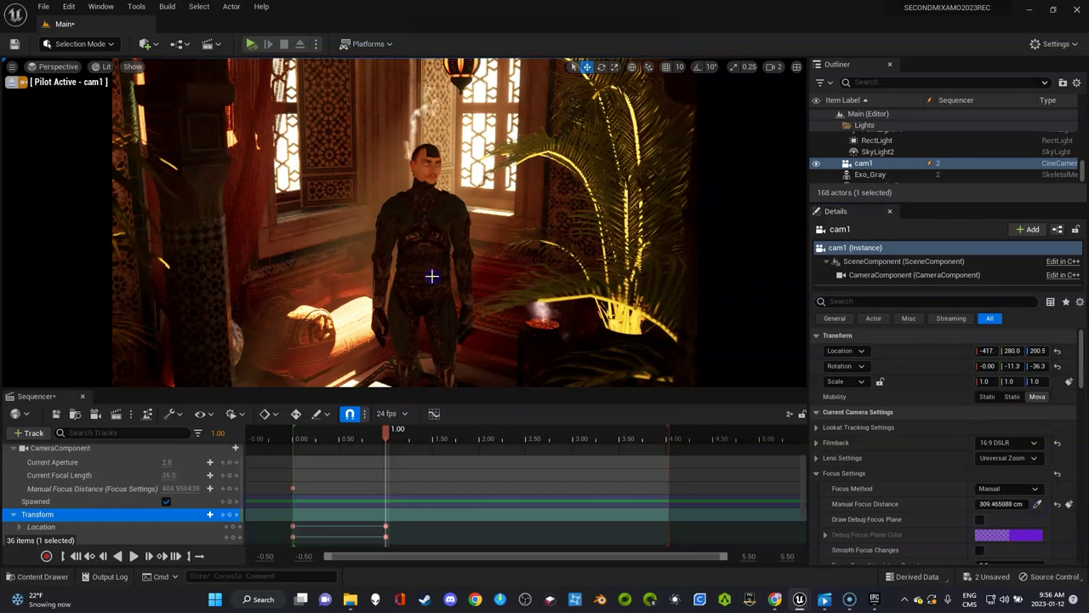
pyautogui.click(229, 488)
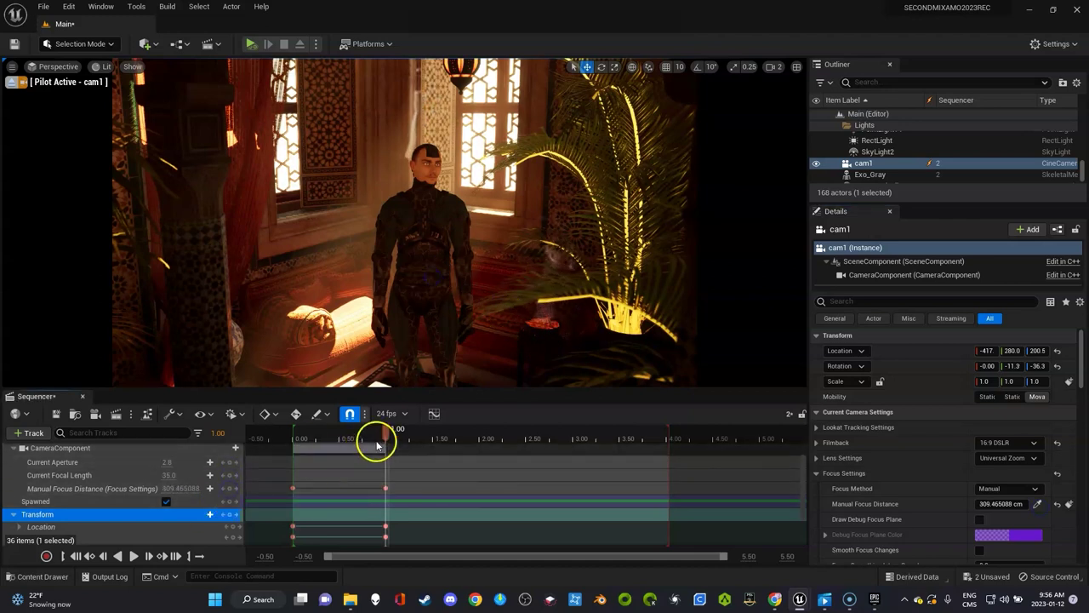
pyautogui.moveTo(385, 438); pyautogui.dragTo(416, 453)
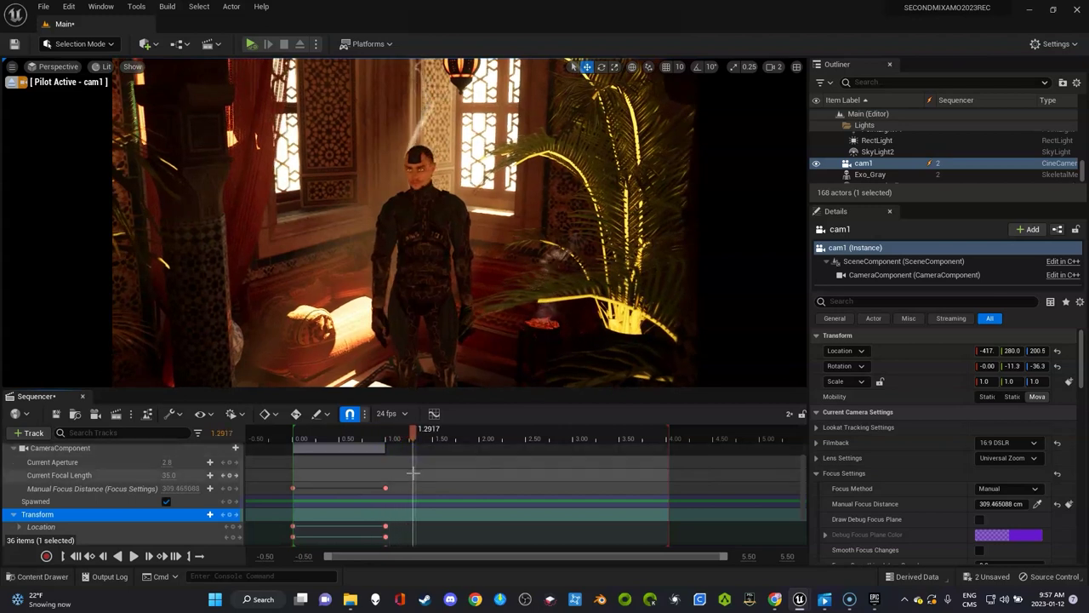
pyautogui.scroll(-3, 412, 478)
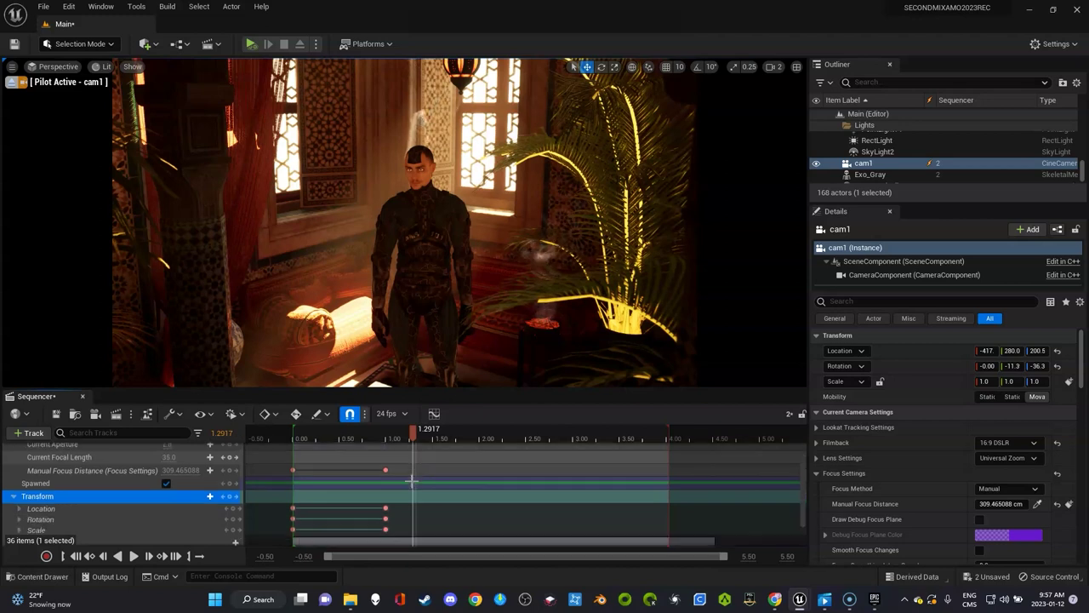
pyautogui.scroll(4, 412, 478)
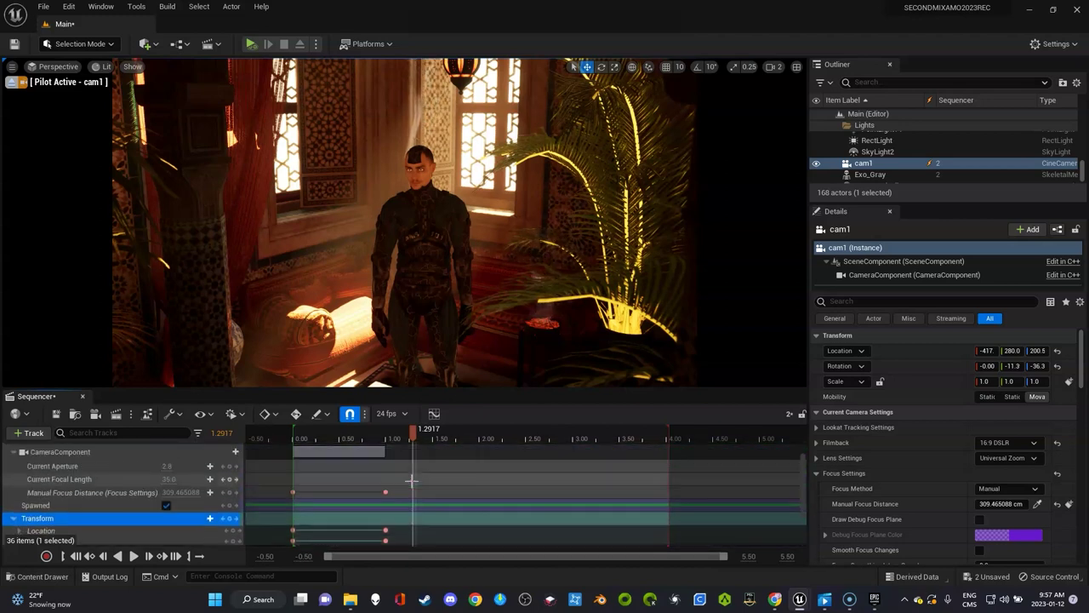
# - Add a new cine camera to the sequence and name it cam2
pyautogui.click(95, 417)
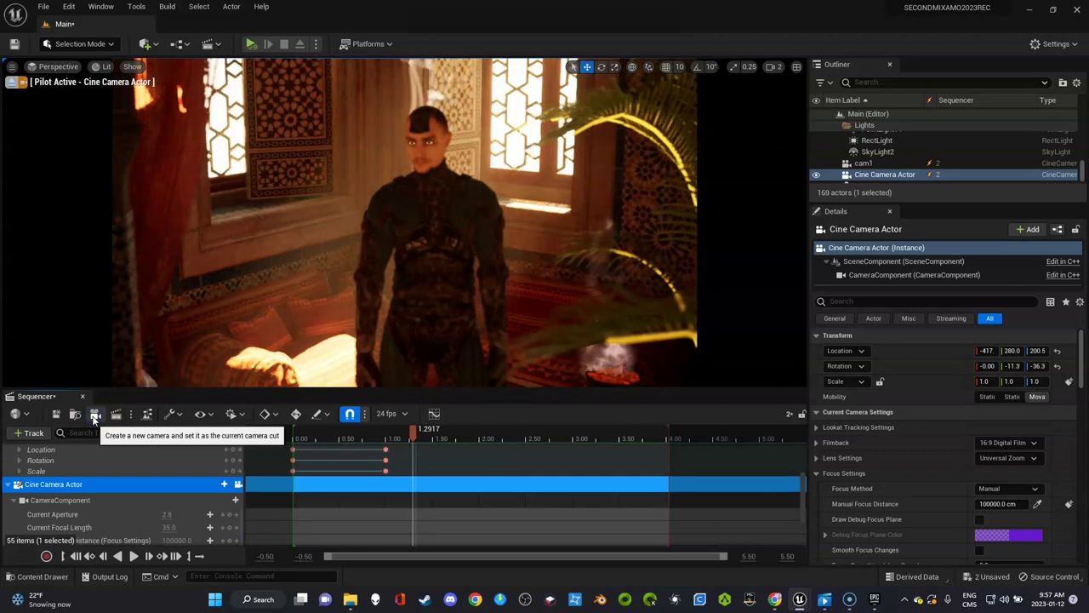
pyautogui.doubleClick(73, 485)
pyautogui.write('c')
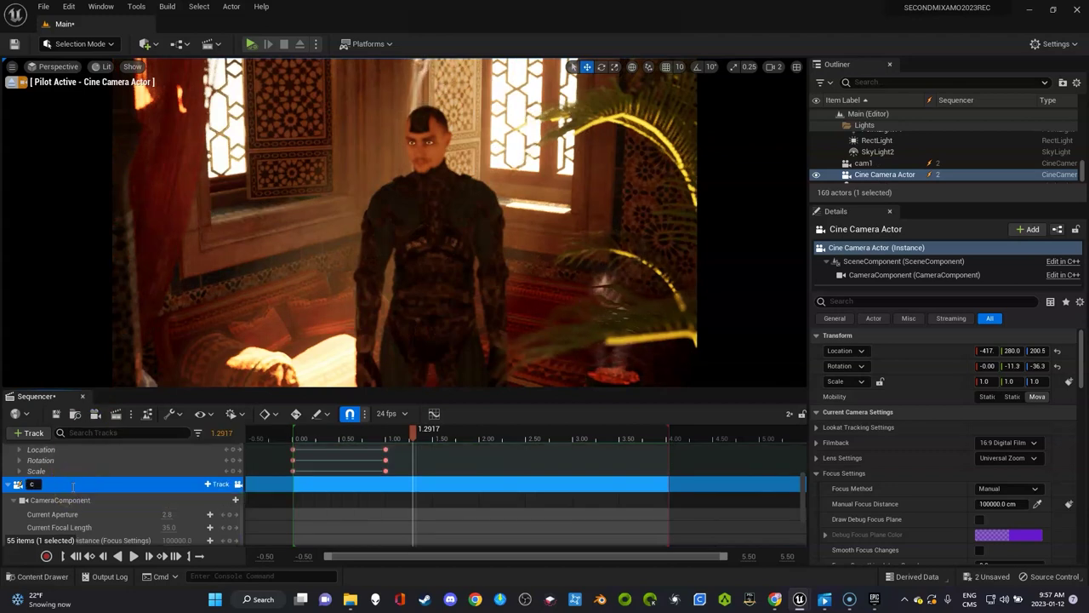
pyautogui.write('am2')
pyautogui.press('Return')
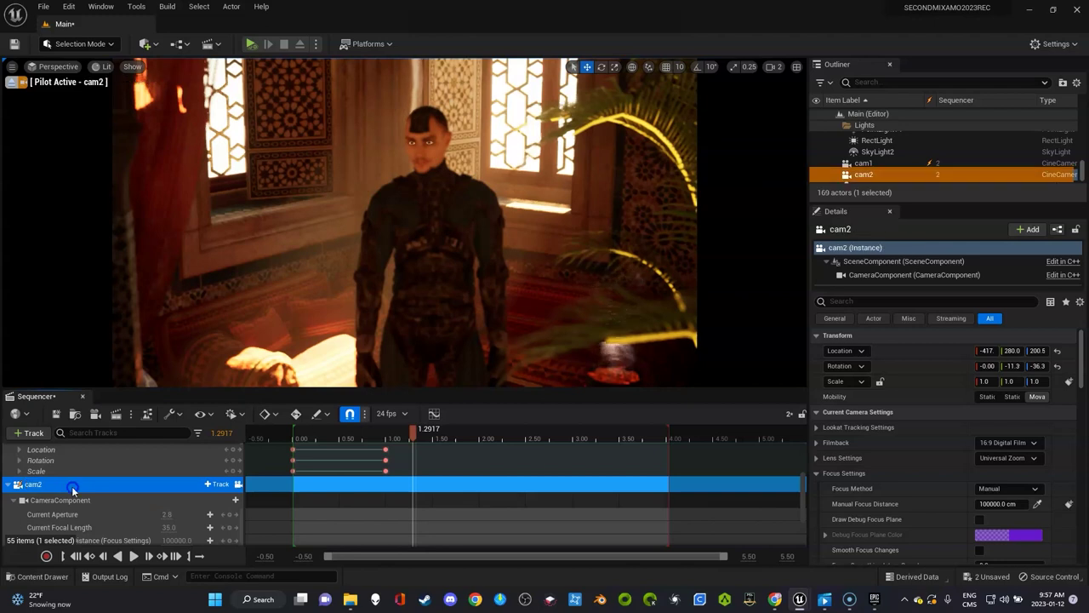
# - Select the cam1 section in the Camera Cuts track, spanning frames 1–98
pyautogui.click(408, 447)
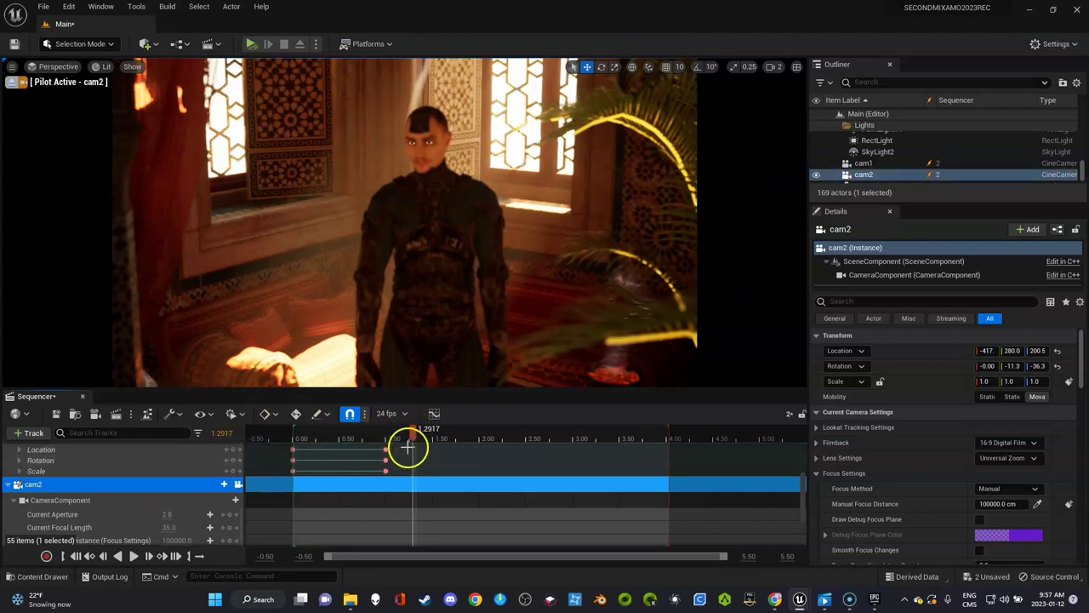
pyautogui.scroll(-3, 408, 470)
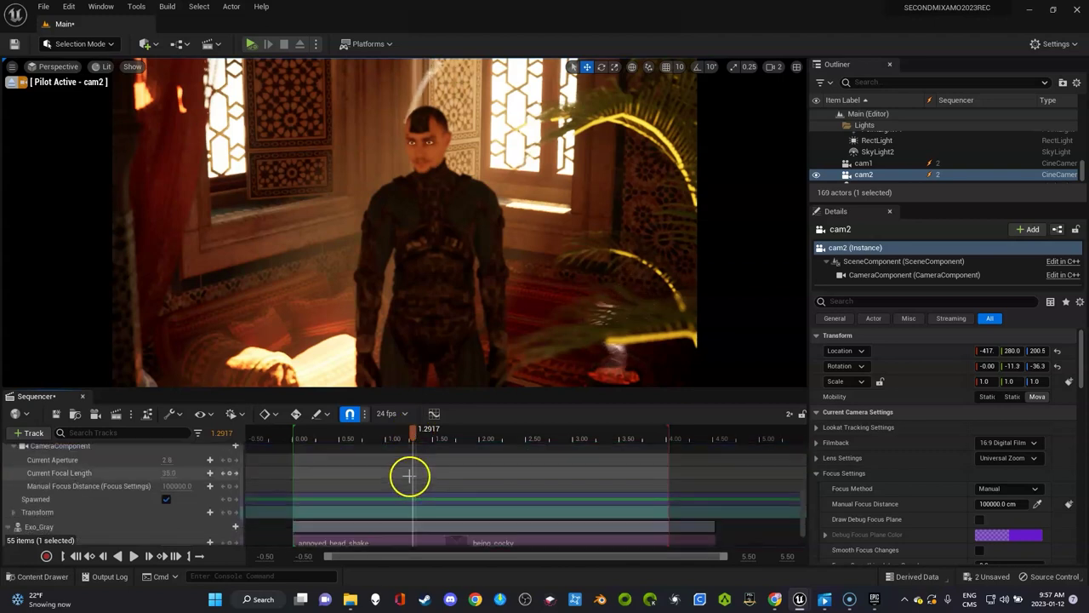
pyautogui.scroll(2, 410, 477)
pyautogui.scroll(-4, 409, 477)
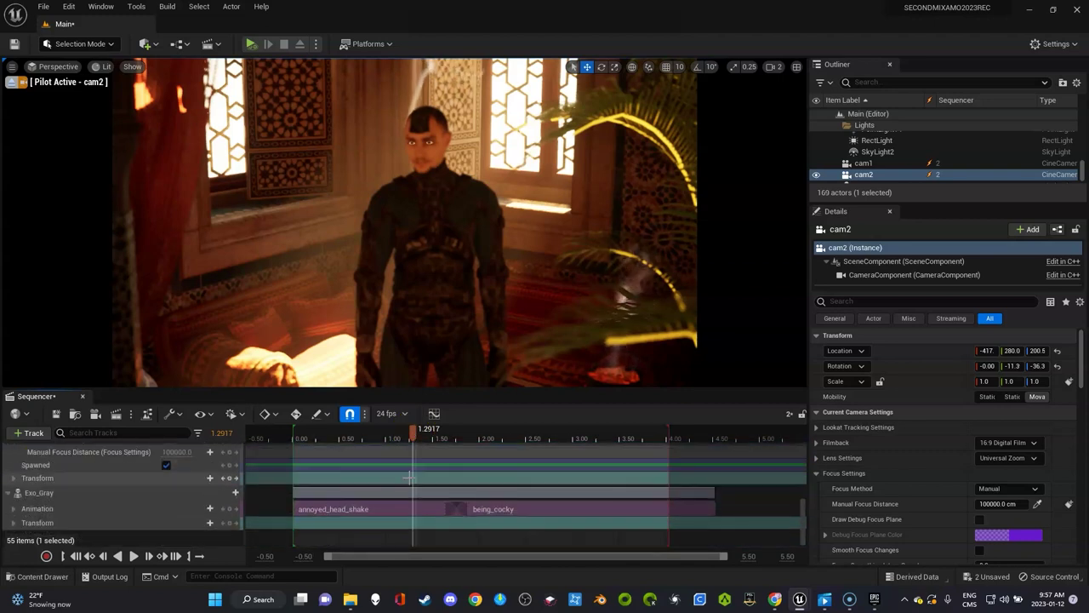
pyautogui.scroll(3, 409, 477)
pyautogui.scroll(-2, 409, 478)
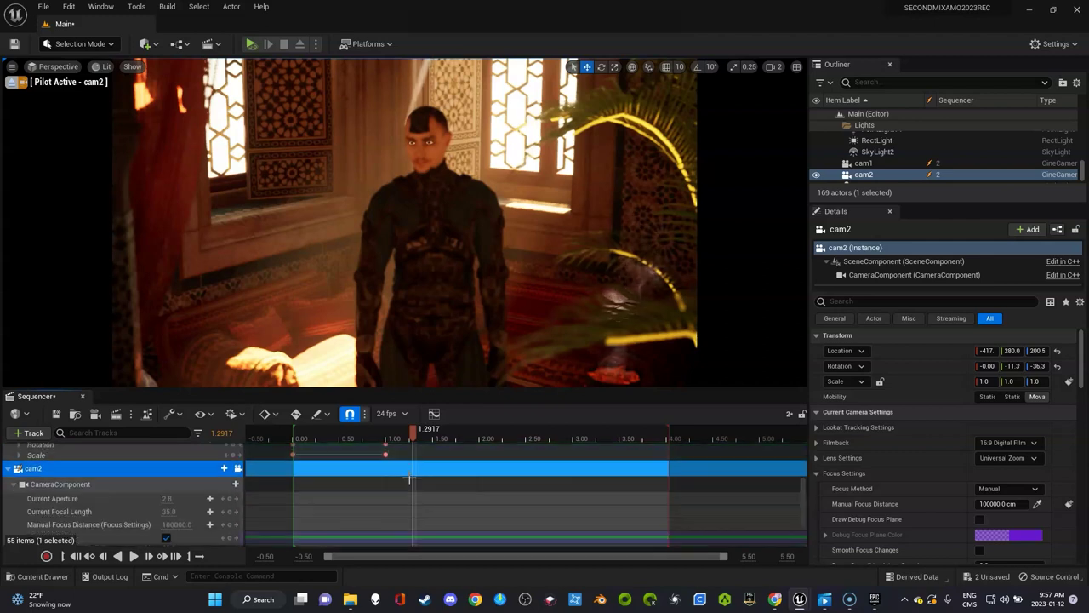
pyautogui.scroll(-2, 410, 478)
pyautogui.scroll(5, 410, 477)
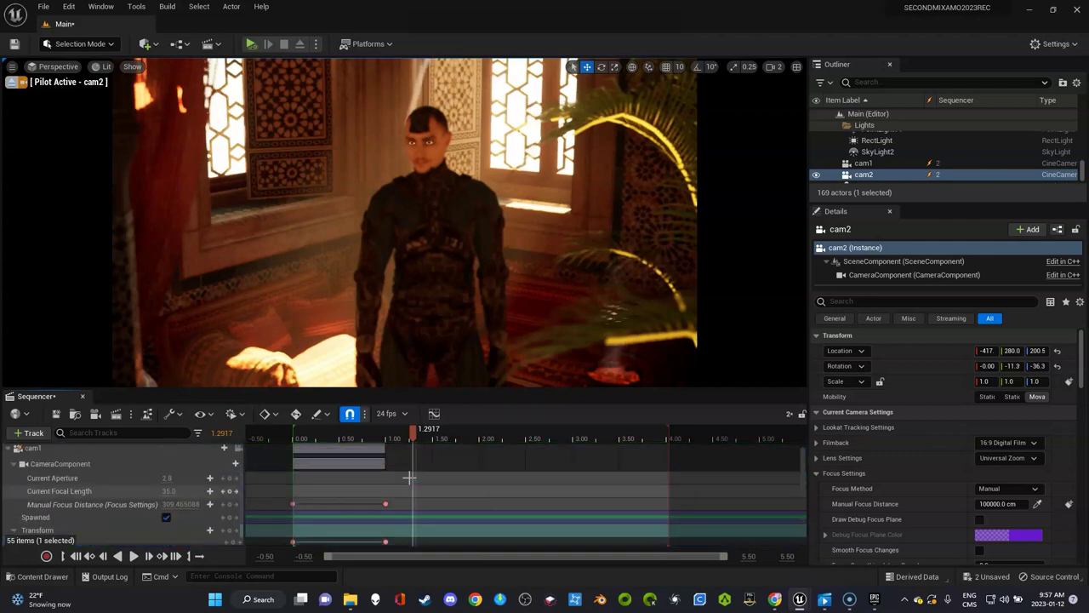
pyautogui.click(413, 455)
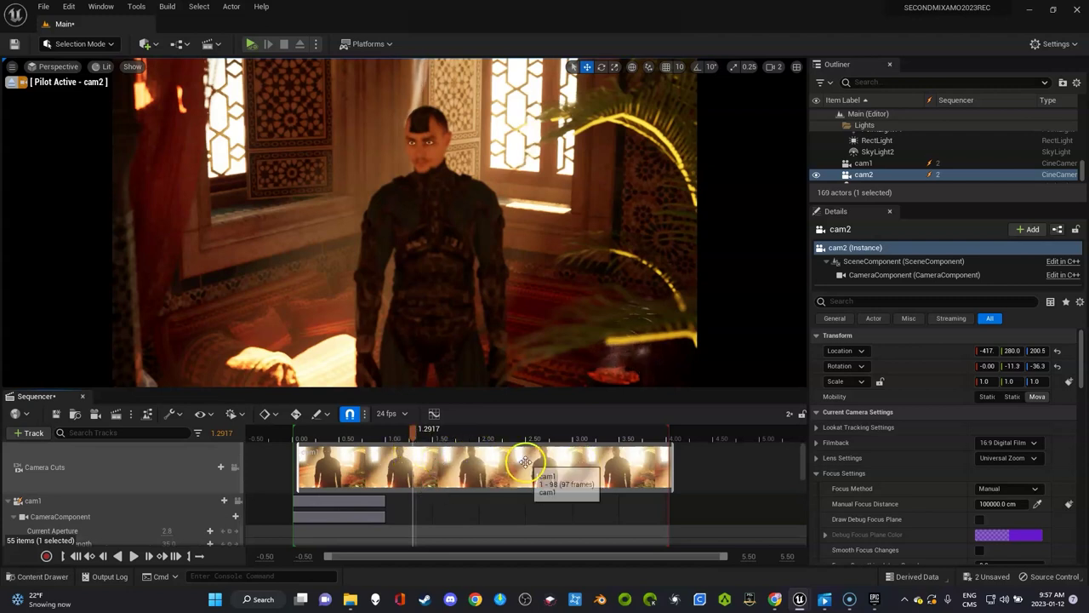
# - Add a Camera Cuts section for cam2 at about 1.25 s and look through cam2
pyautogui.click(210, 467)
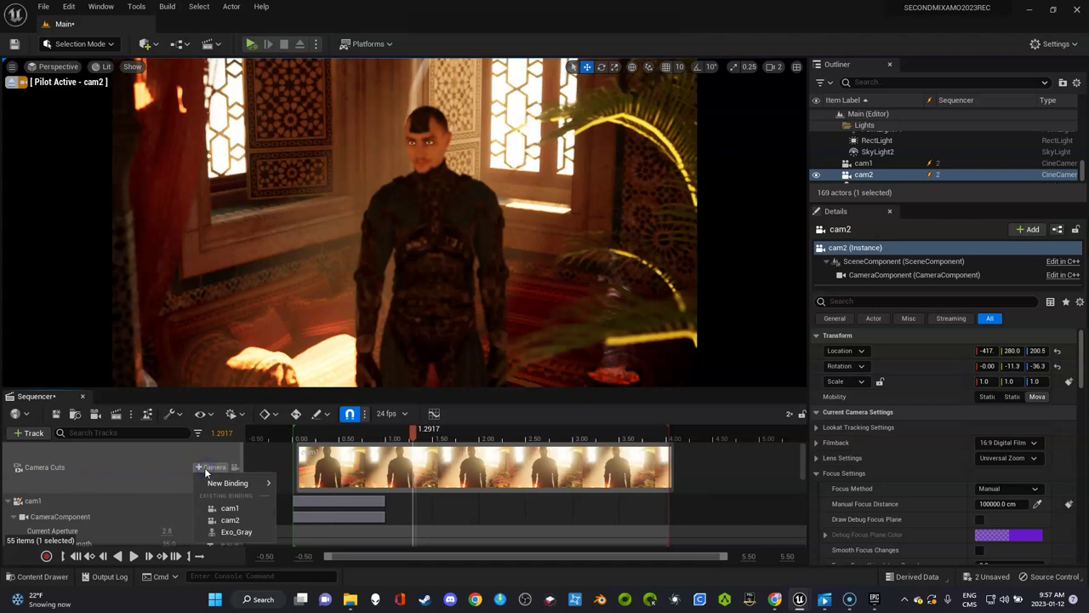
pyautogui.click(238, 521)
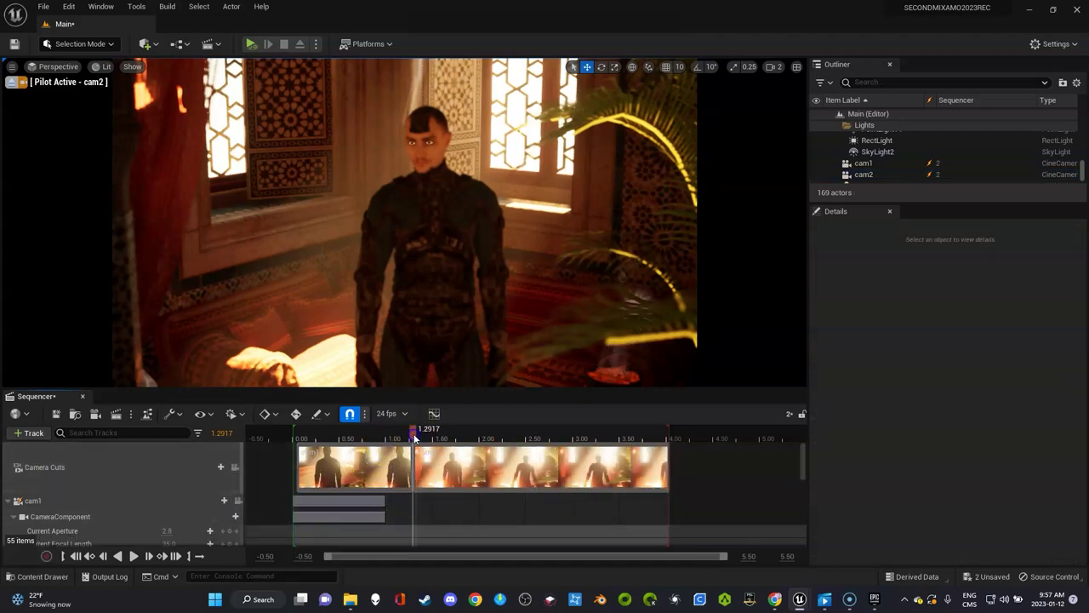
pyautogui.moveTo(413, 437); pyautogui.dragTo(410, 435)
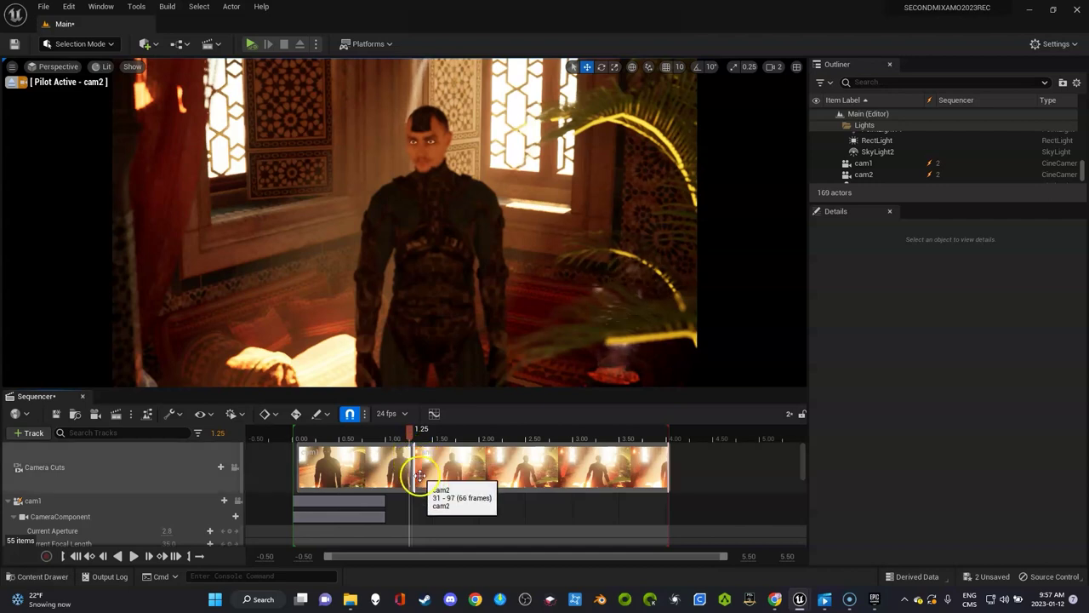
pyautogui.scroll(-2, 420, 481)
pyautogui.scroll(-3, 420, 480)
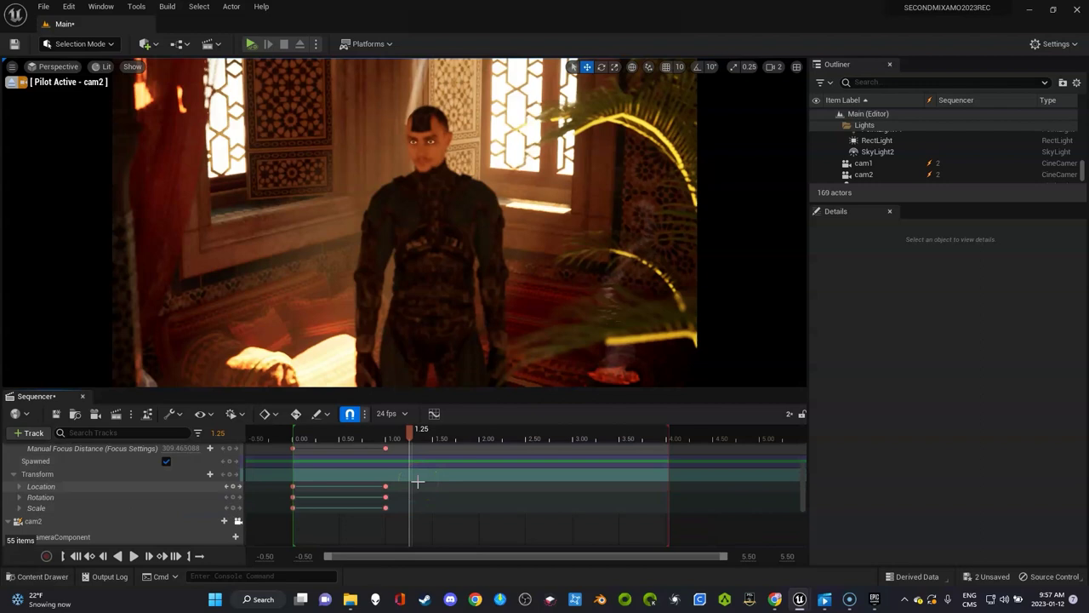
pyautogui.scroll(3, 252, 499)
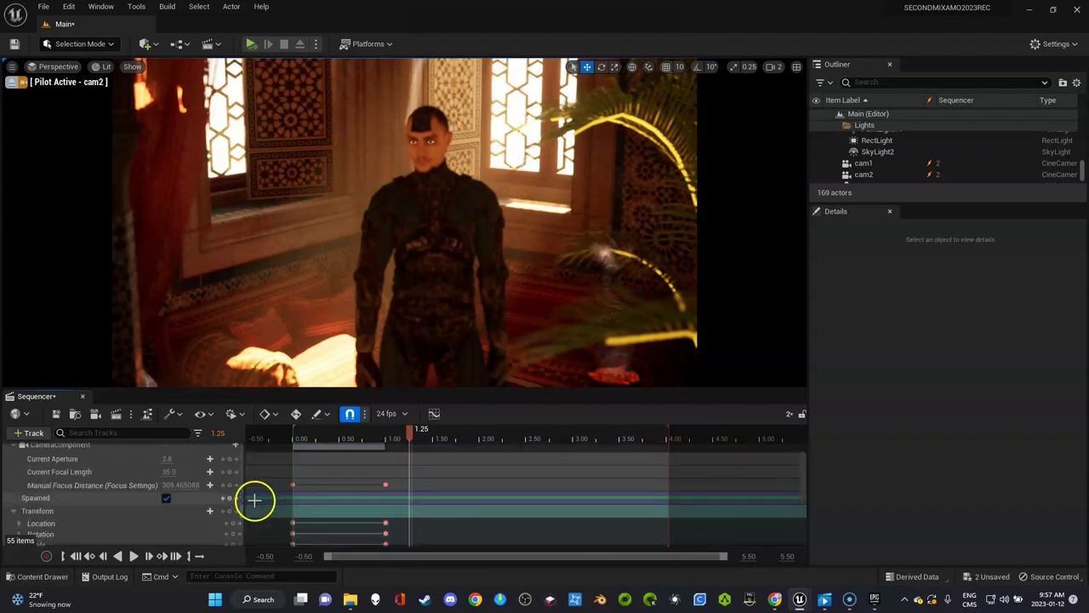
pyautogui.scroll(-5, 238, 502)
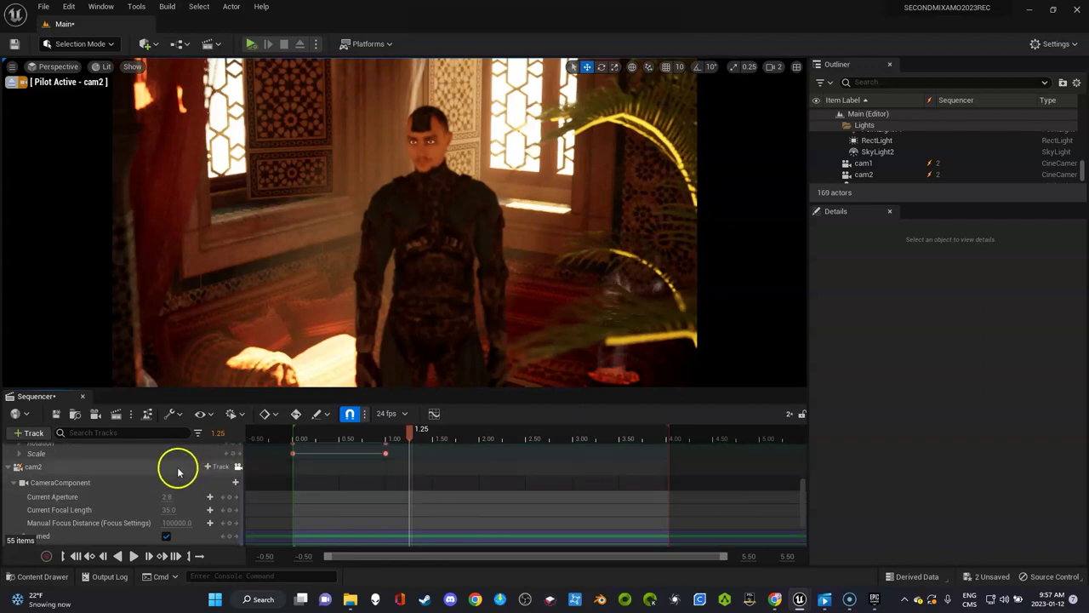
pyautogui.click(237, 466)
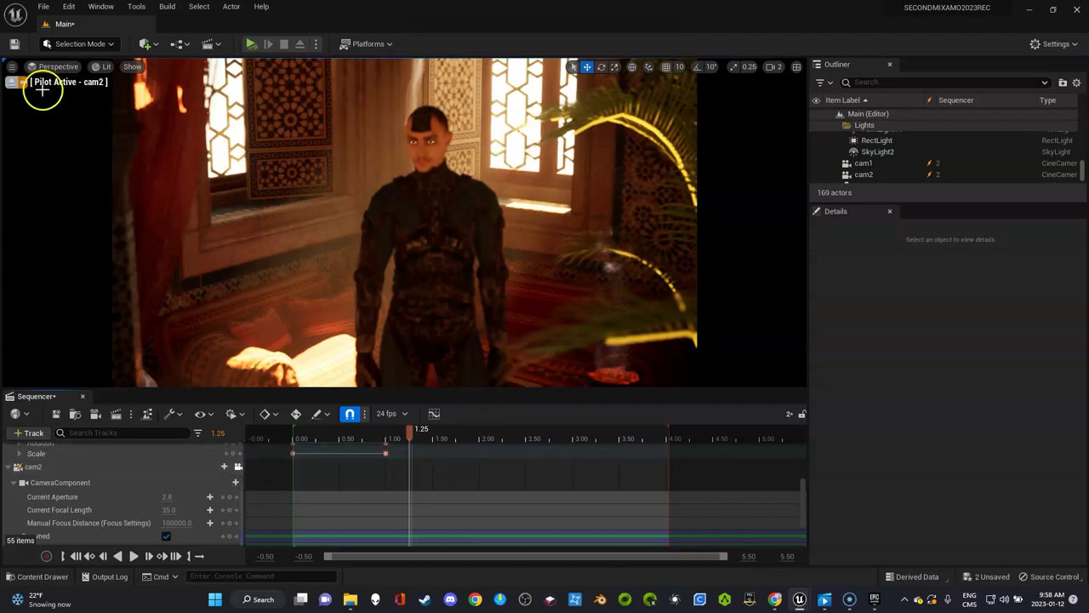
# - Pitch cam2 down onto the character from overhead, then scrub back near 1.25 s
pyautogui.click(539, 303)
pyautogui.moveTo(539, 303)
pyautogui.mouseDown(button='right')
pyautogui.moveTo(530, 365)
pyautogui.moveTo(542, 393)
pyautogui.moveTo(537, 303)
pyautogui.mouseUp(button='right')
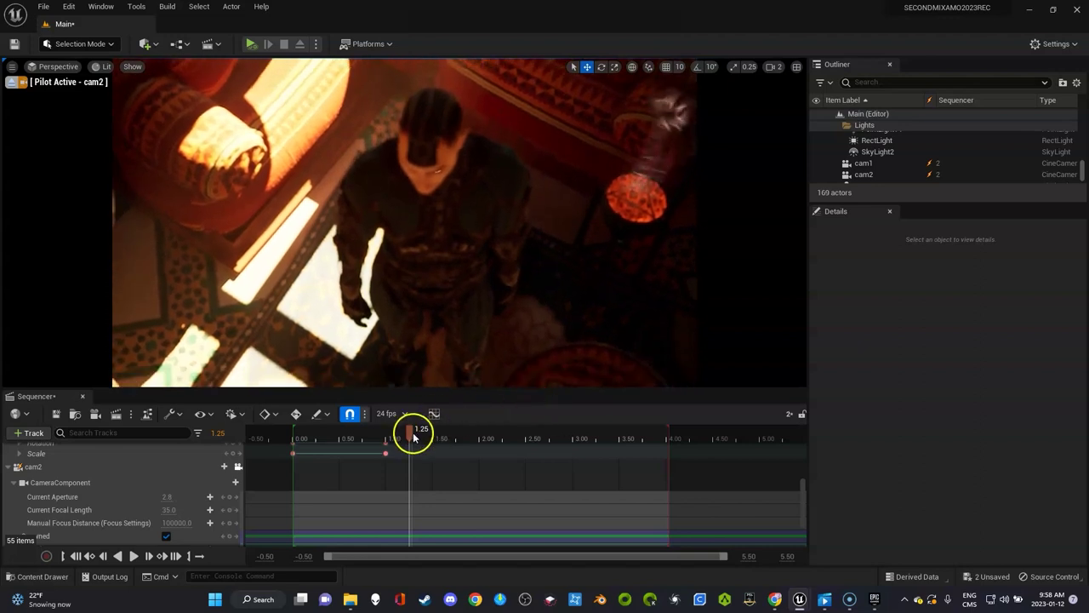
pyautogui.moveTo(413, 437)
pyautogui.mouseDown()
pyautogui.moveTo(644, 438)
pyautogui.moveTo(425, 438)
pyautogui.mouseUp()
pyautogui.scroll(5, 499, 456)
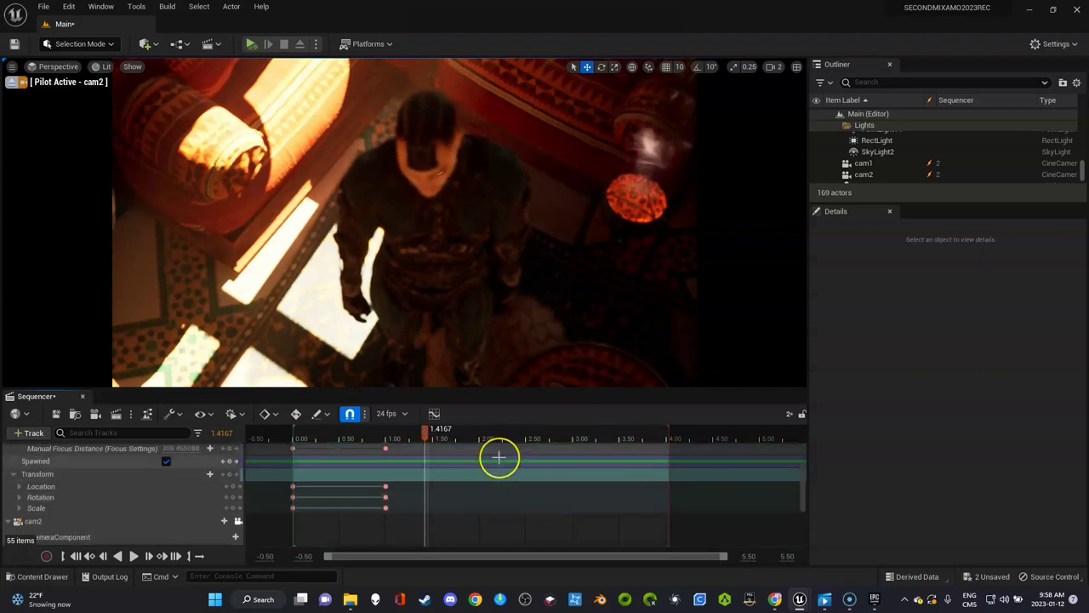
pyautogui.click(413, 438)
pyautogui.moveTo(421, 436); pyautogui.dragTo(412, 436)
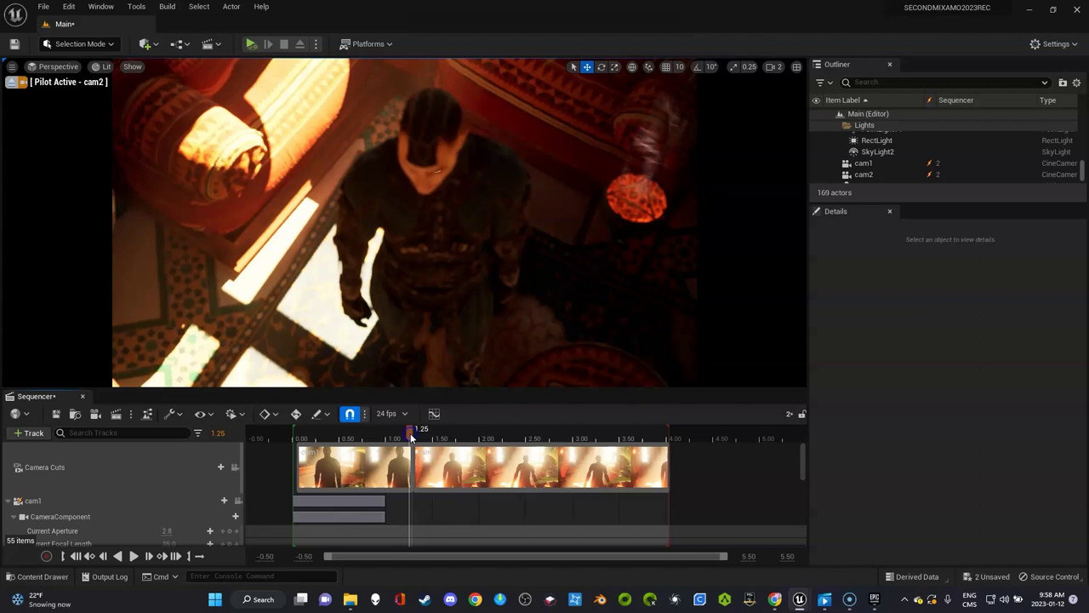
pyautogui.scroll(-5, 292, 496)
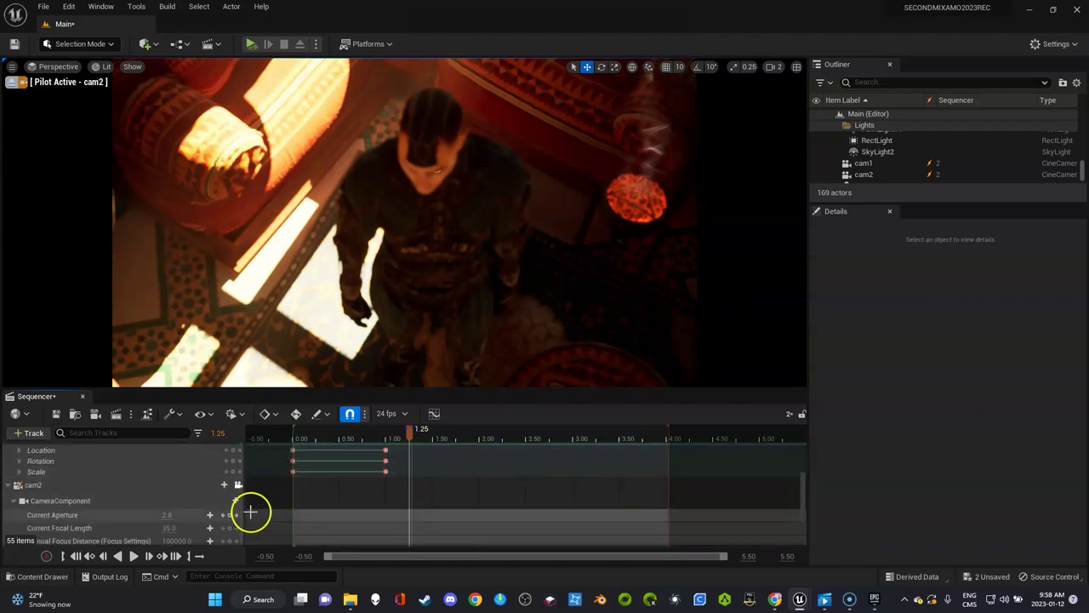
pyautogui.scroll(-1, 234, 524)
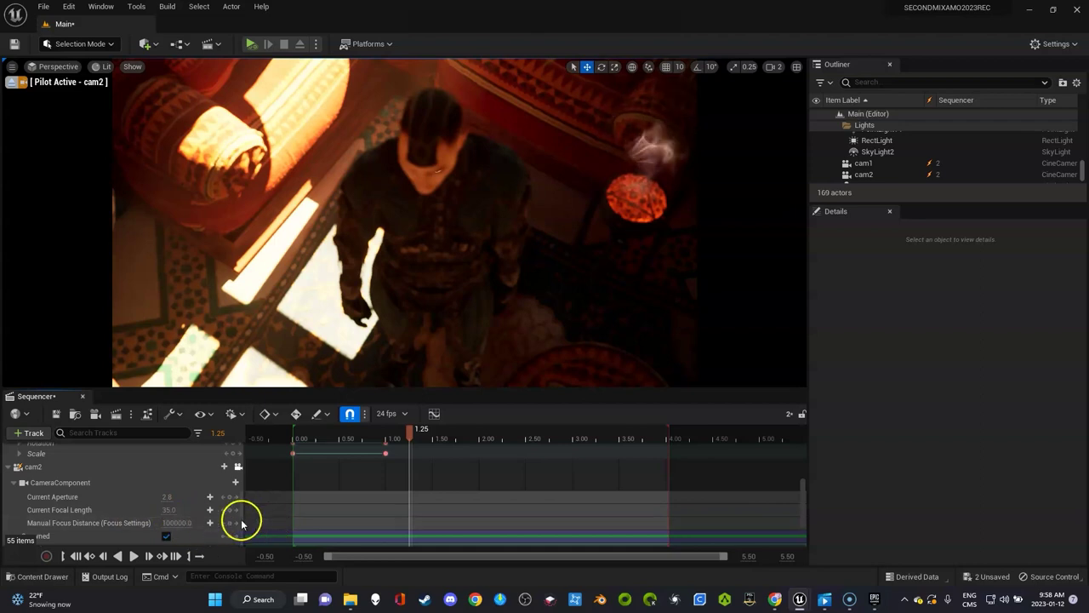
# - Set cam2's Filmback to 16:9 DSLR
pyautogui.click(113, 469)
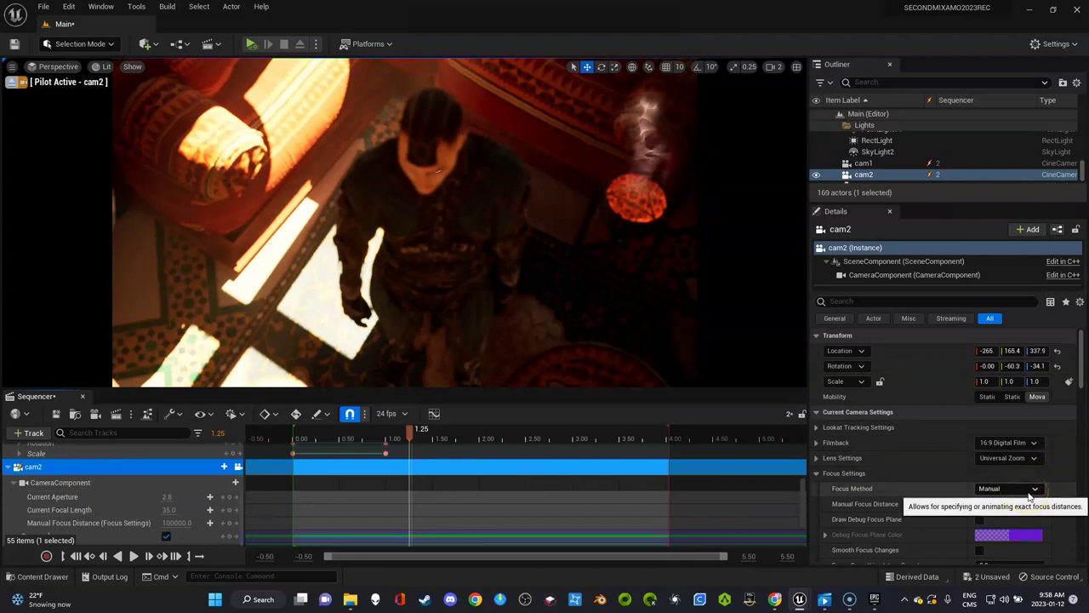
pyautogui.click(1035, 444)
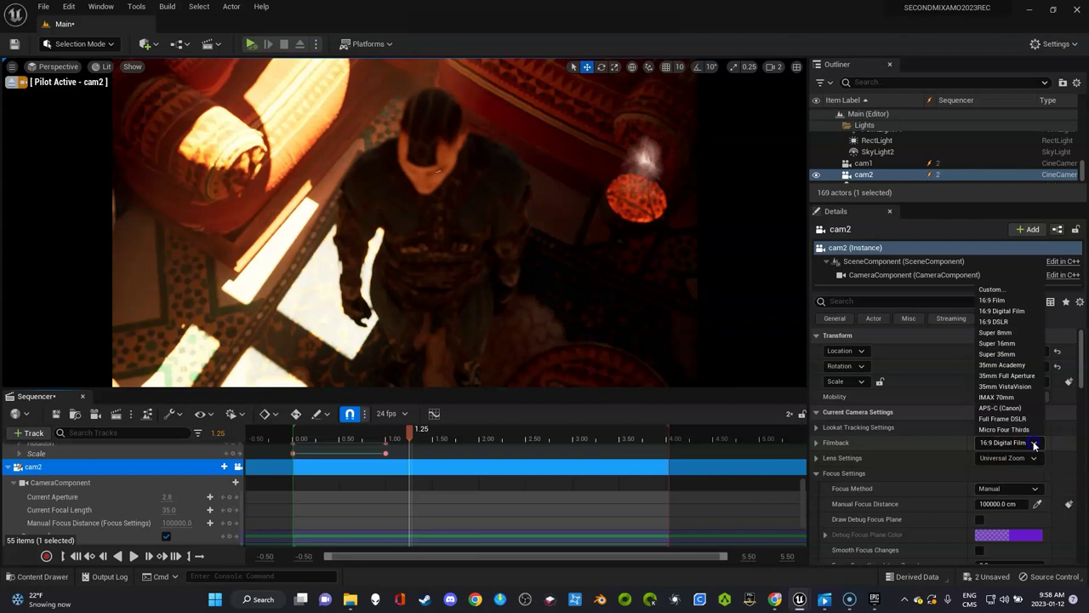
pyautogui.click(1006, 321)
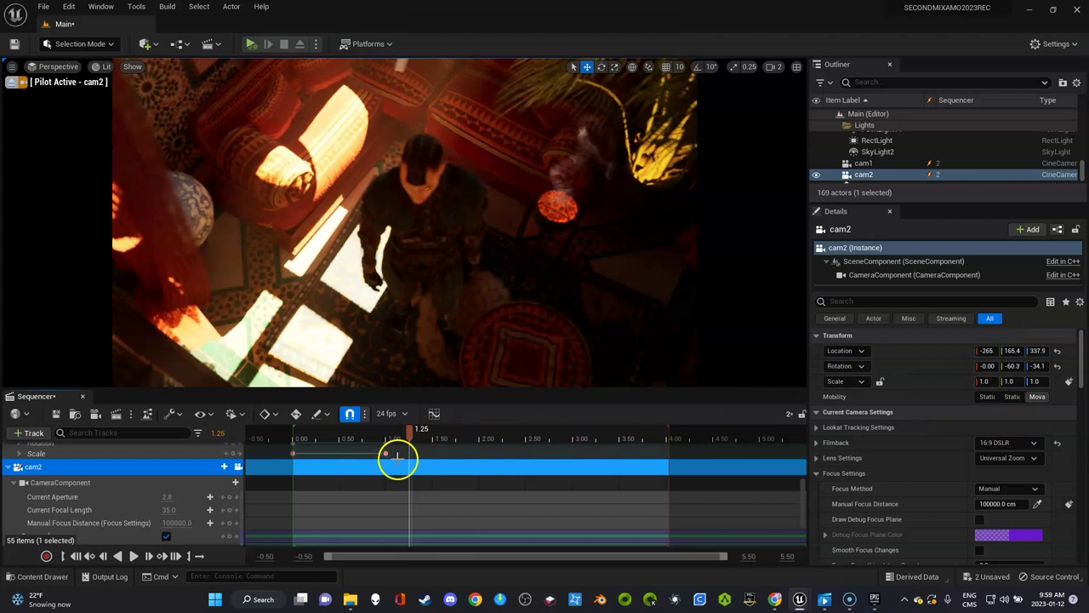
# - Key cam2's overhead Transform at 1.25 seconds
pyautogui.scroll(-1, 385, 486)
pyautogui.scroll(-4, 385, 486)
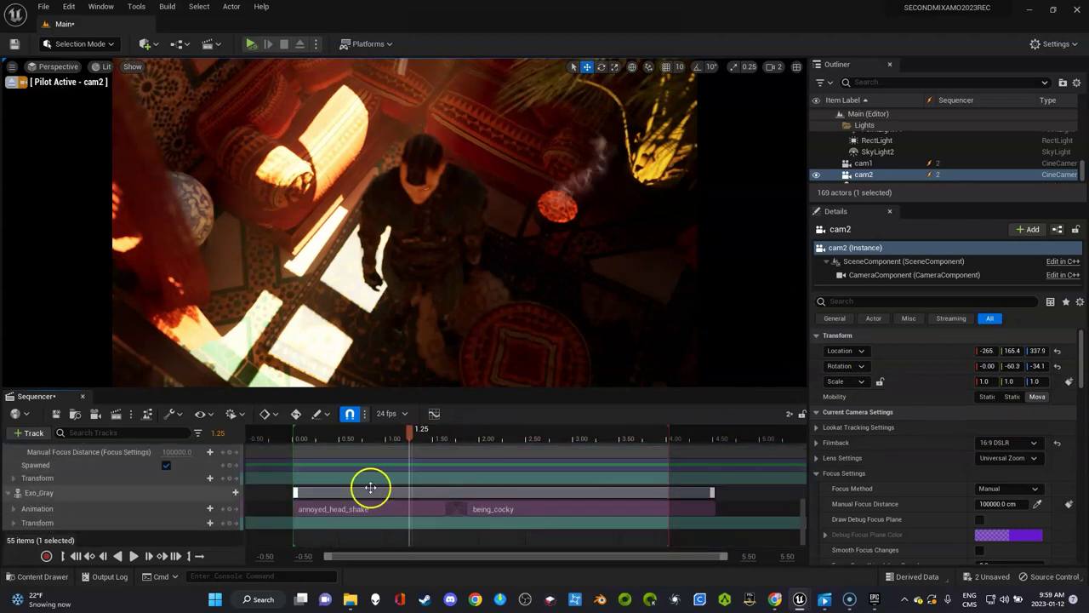
pyautogui.scroll(5, 370, 486)
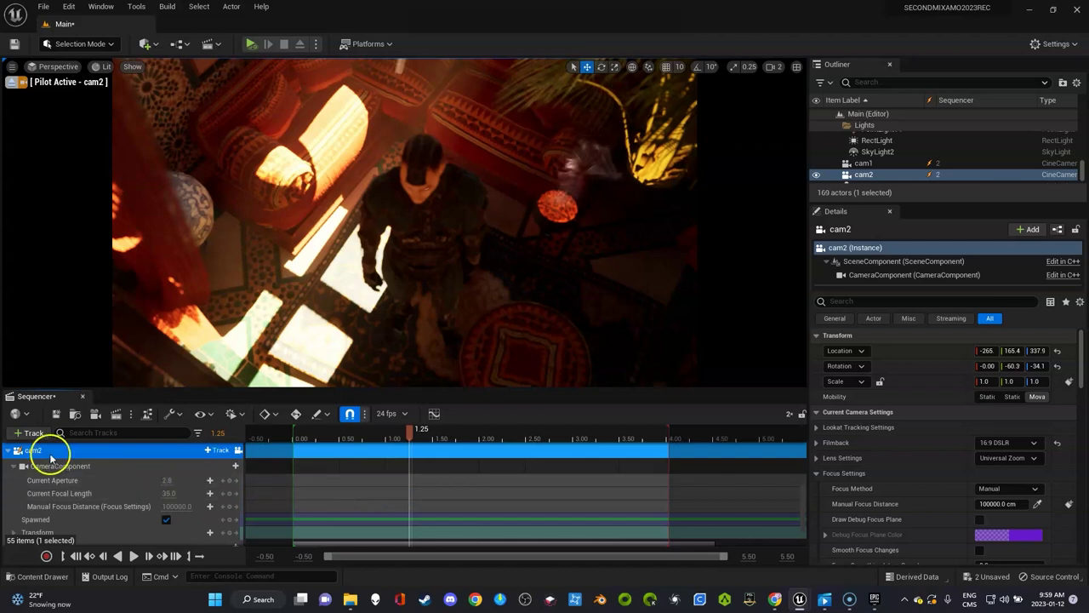
pyautogui.scroll(-1, 60, 514)
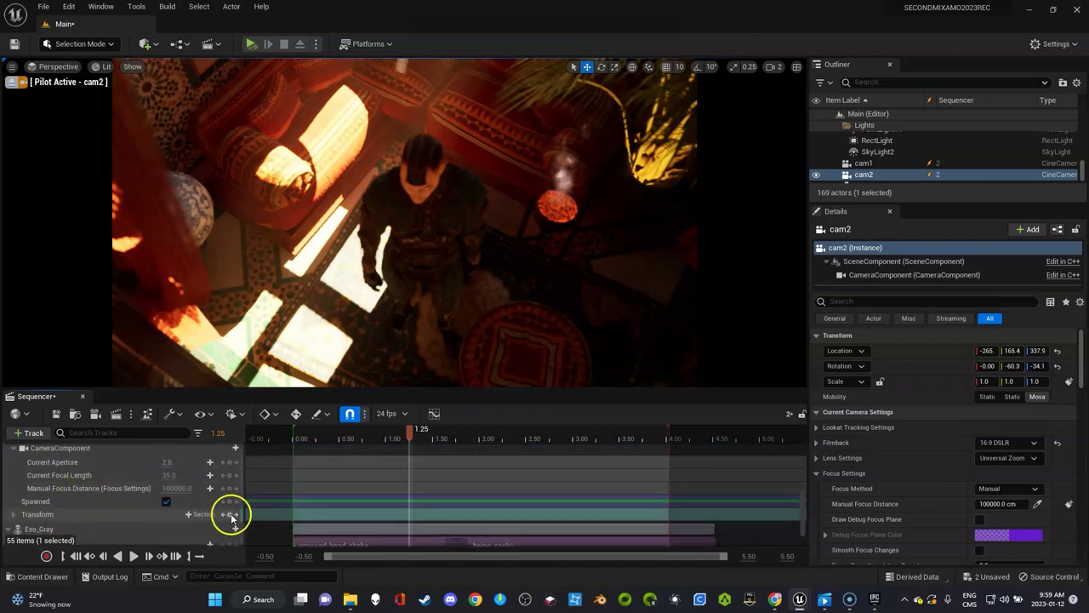
pyautogui.moveTo(387, 452); pyautogui.dragTo(412, 440)
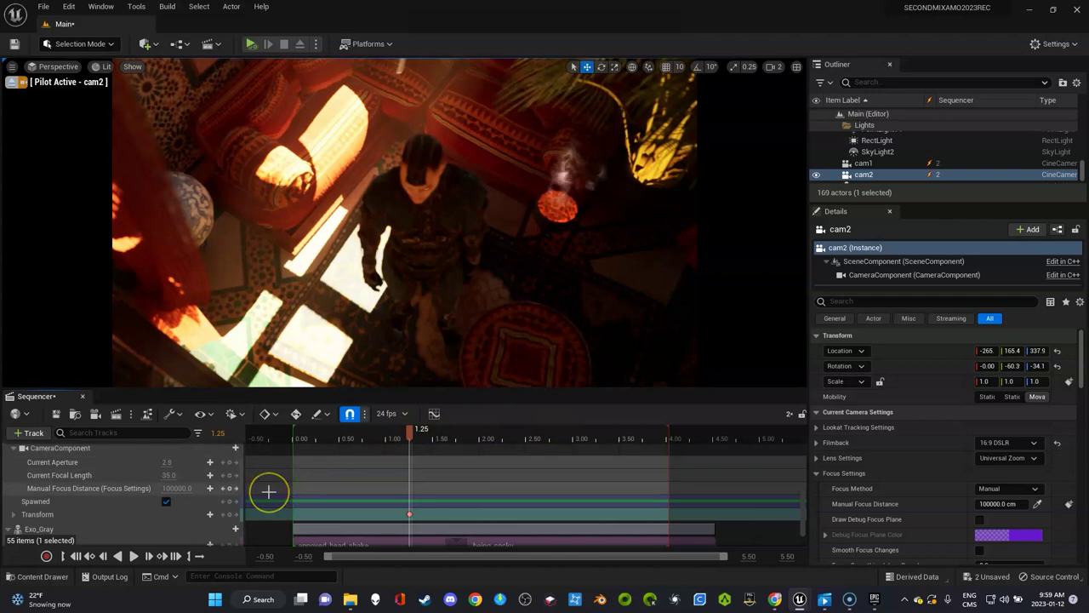
pyautogui.click(442, 197)
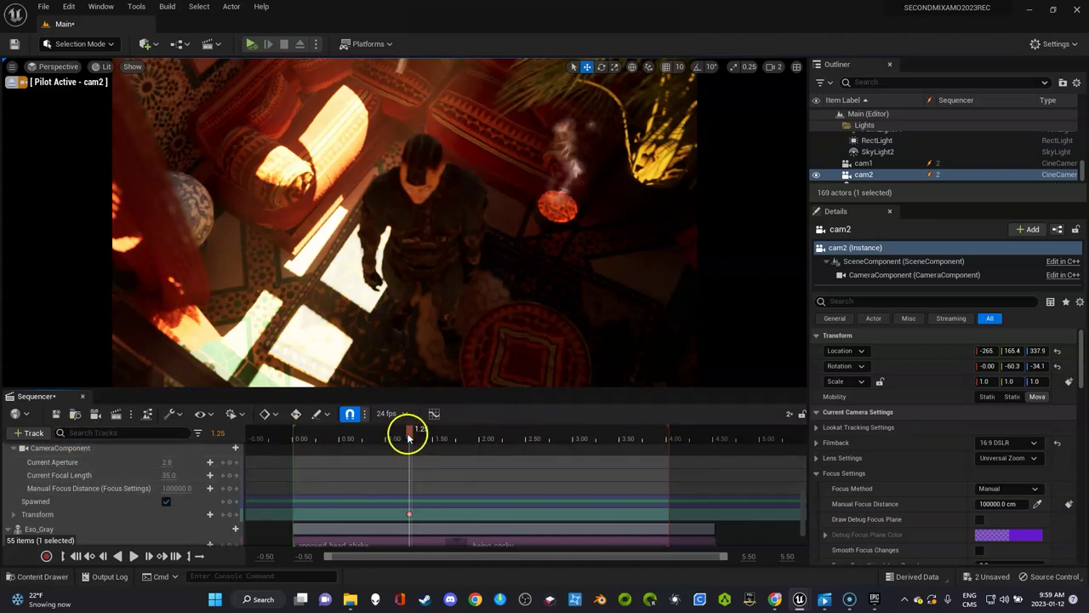
# - Eyedrop cam2's focus on the character and key 229.70 cm at 1.25 s
pyautogui.click(1039, 504)
pyautogui.click(433, 226)
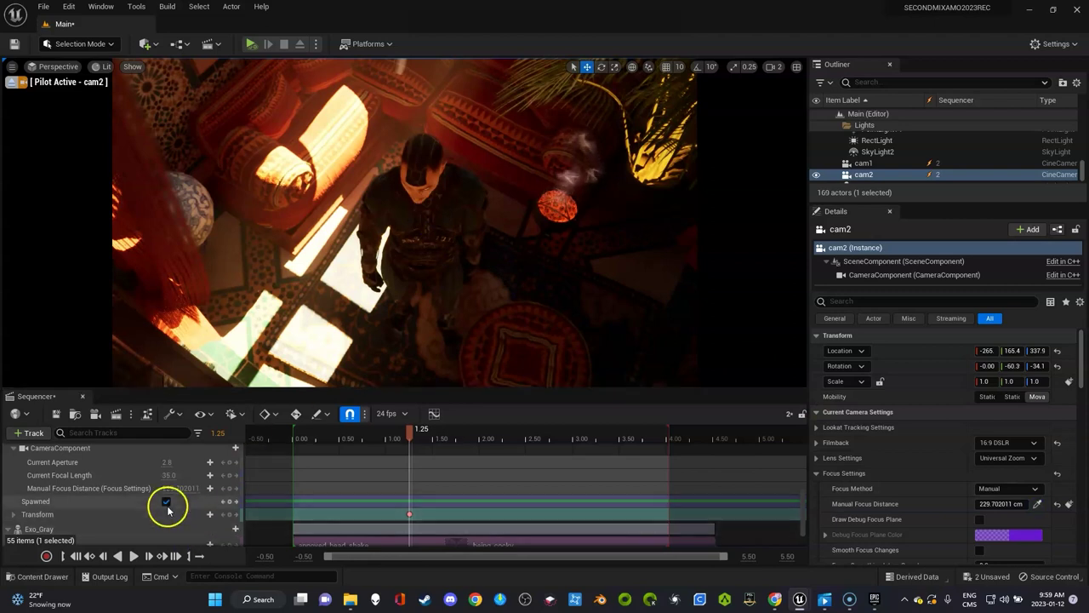
pyautogui.click(230, 490)
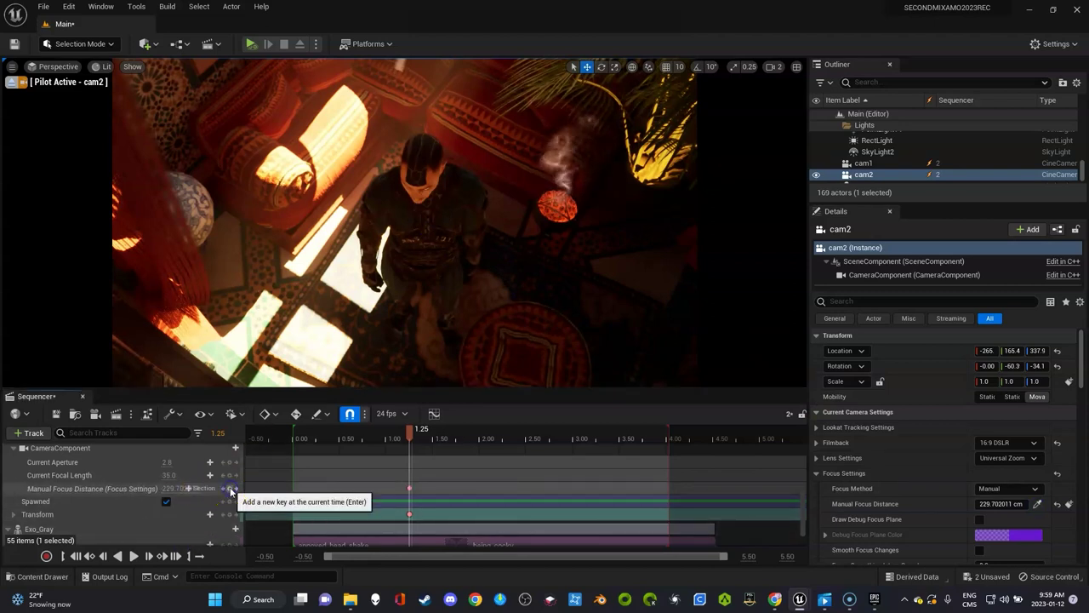
# - Scrub the timeline to review cam2's focused shot
pyautogui.moveTo(411, 437); pyautogui.dragTo(630, 455)
pyautogui.moveTo(290, 496)
pyautogui.mouseDown()
pyautogui.moveTo(350, 514)
pyautogui.moveTo(408, 488)
pyautogui.moveTo(605, 454)
pyautogui.moveTo(529, 486)
pyautogui.mouseUp()
pyautogui.scroll(-3, 530, 486)
pyautogui.scroll(6, 529, 486)
pyautogui.click(630, 438)
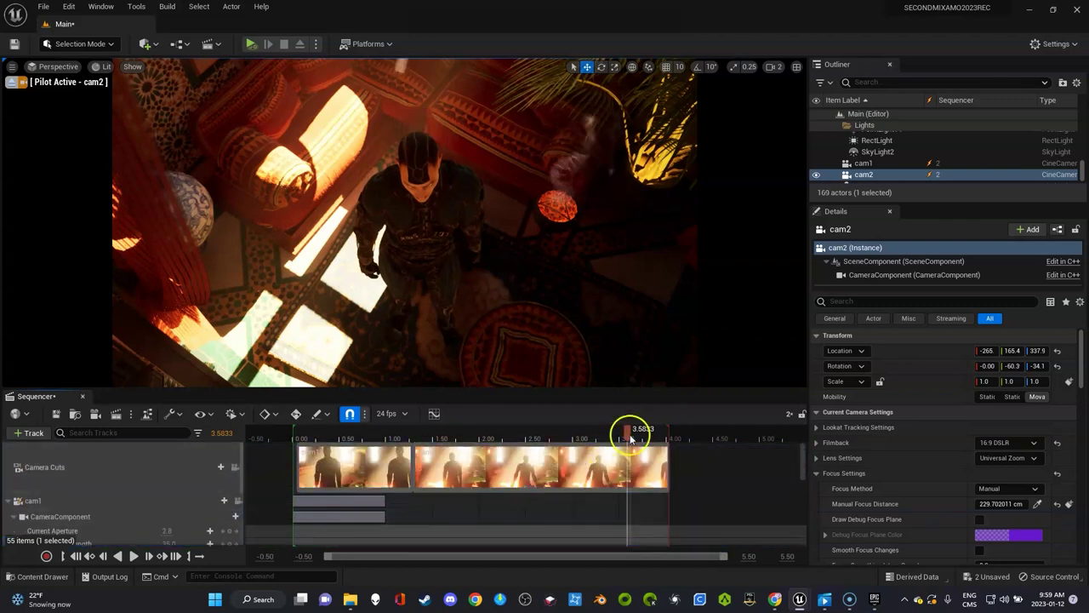
# - Unlock the viewport from cam2, jump to the start and play the sequence
pyautogui.click(236, 468)
pyautogui.click(75, 557)
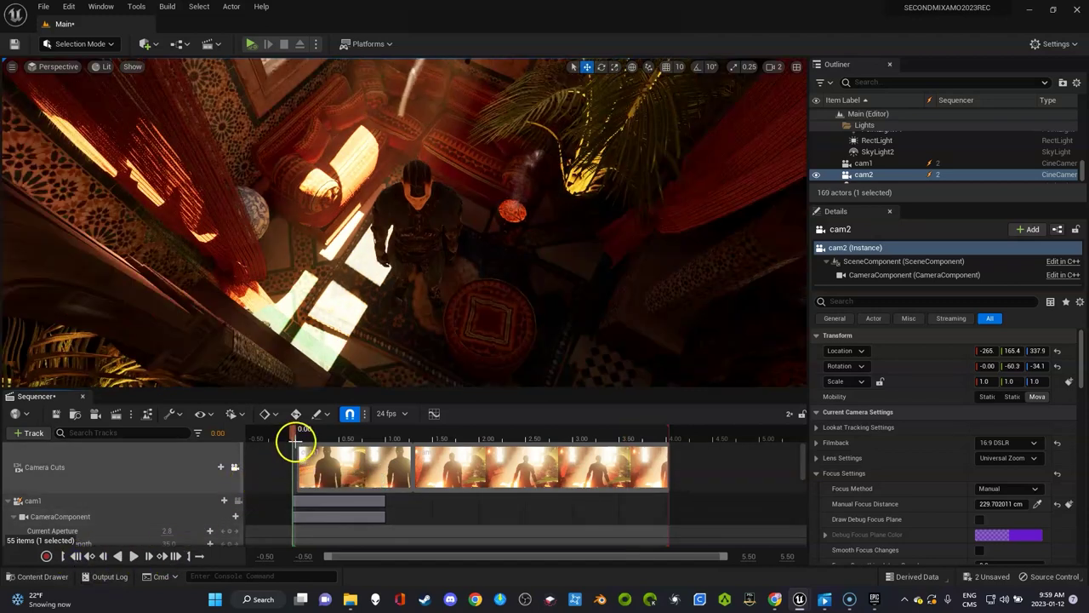
pyautogui.press('space')
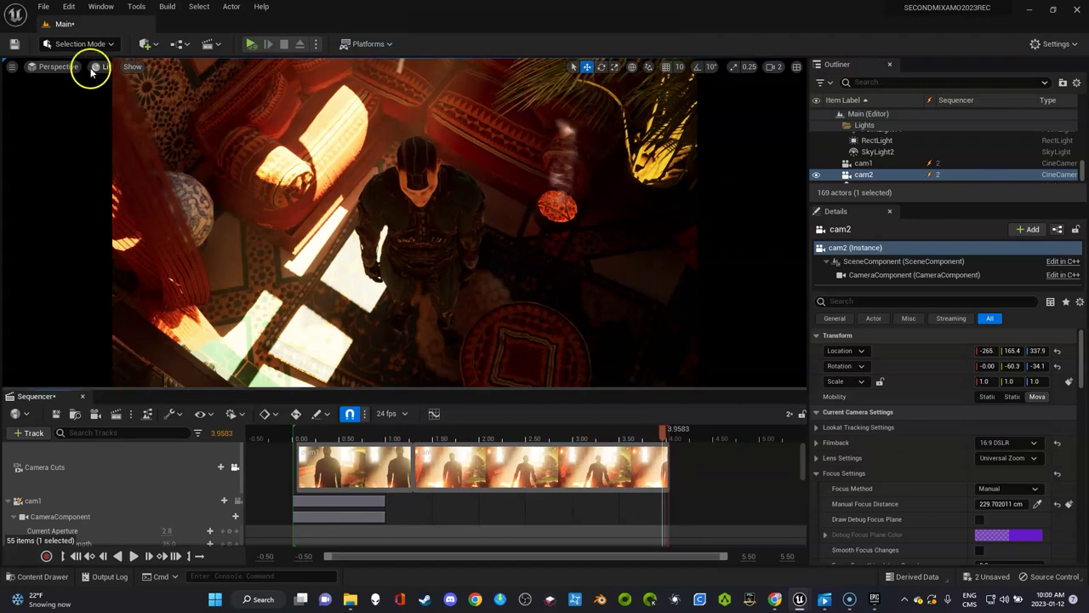
# - Capture the sequence as a 3840 x 2160 AVI movie, saving the level and sequence first
pyautogui.click(115, 416)
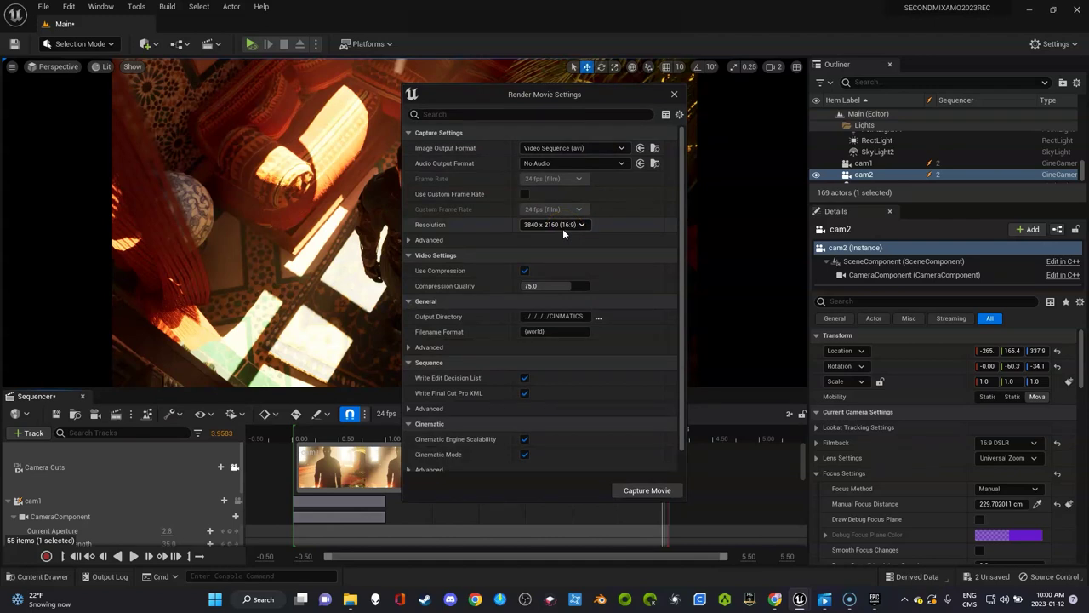
pyautogui.click(654, 495)
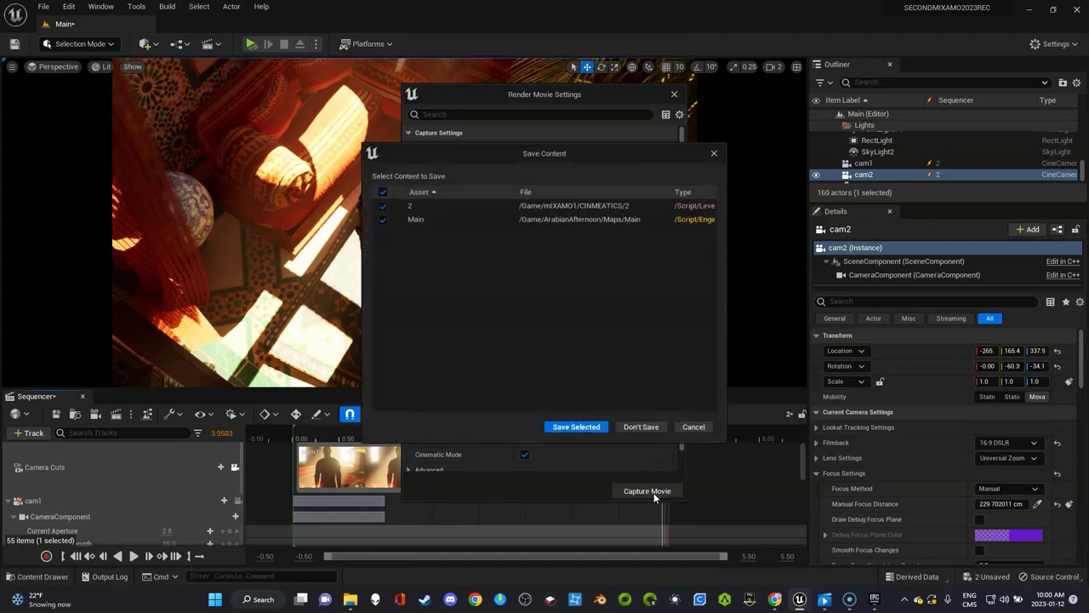
pyautogui.click(576, 427)
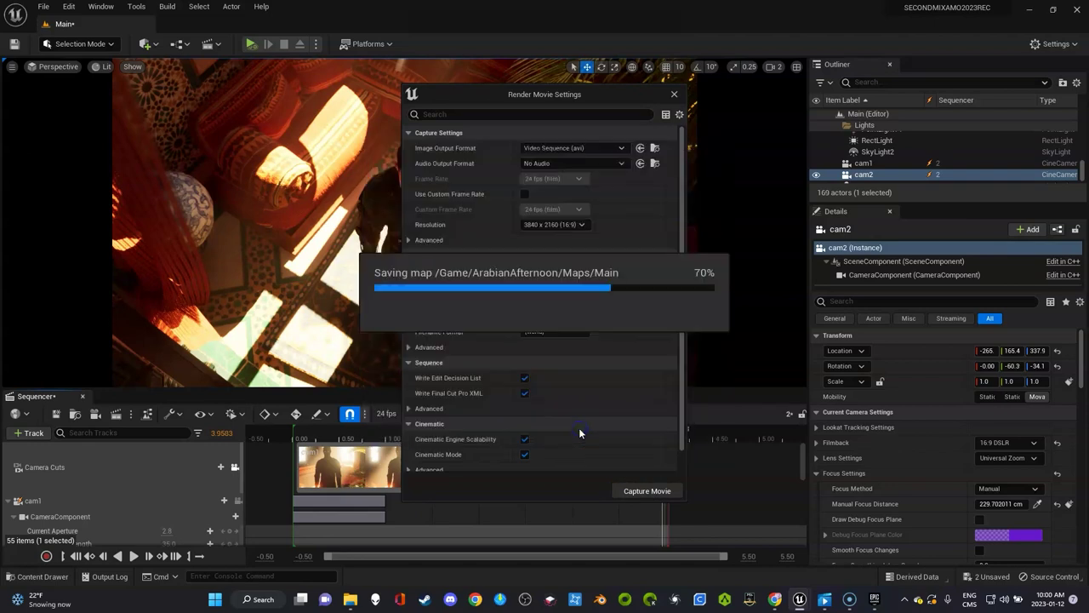